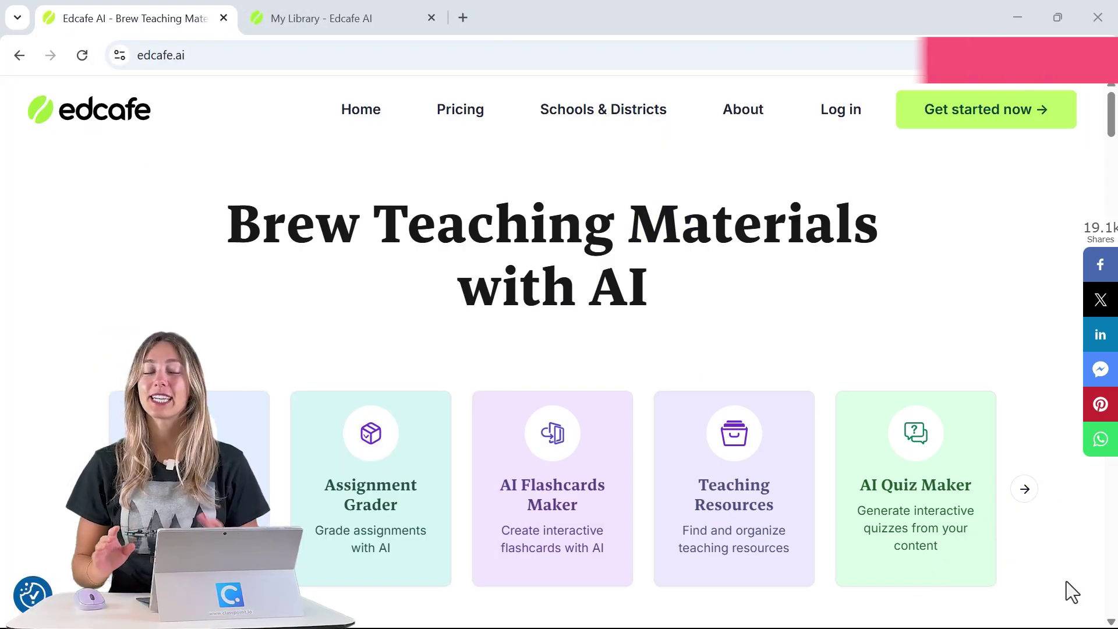
Step: Switch to the 'My Library - Edcafe AI' browser tab showing the teacher's folders
click(134, 61)
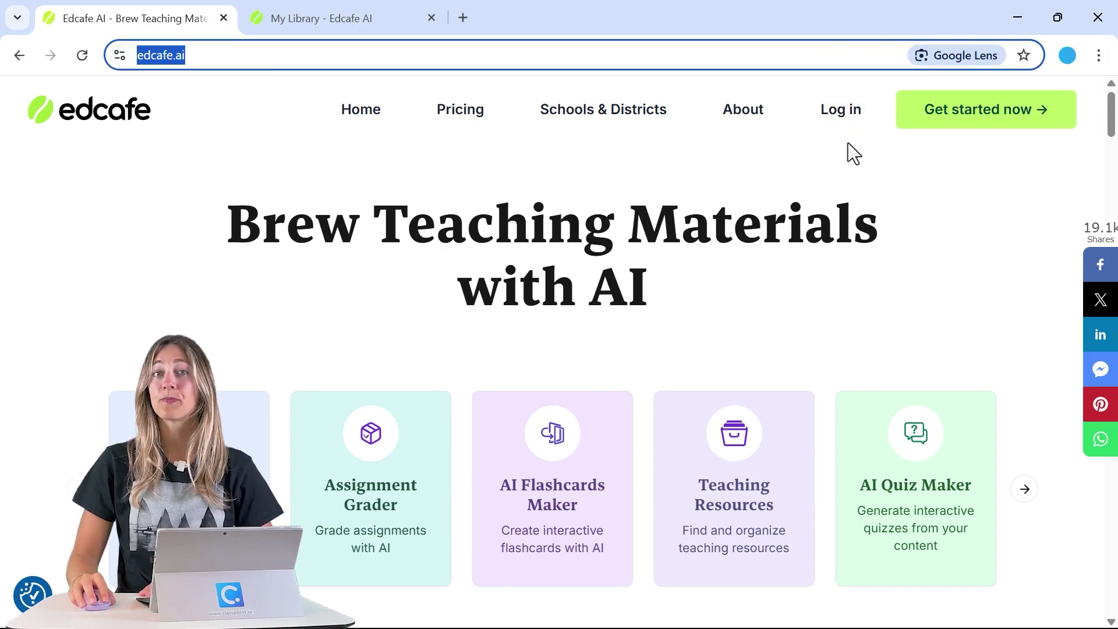
click(298, 25)
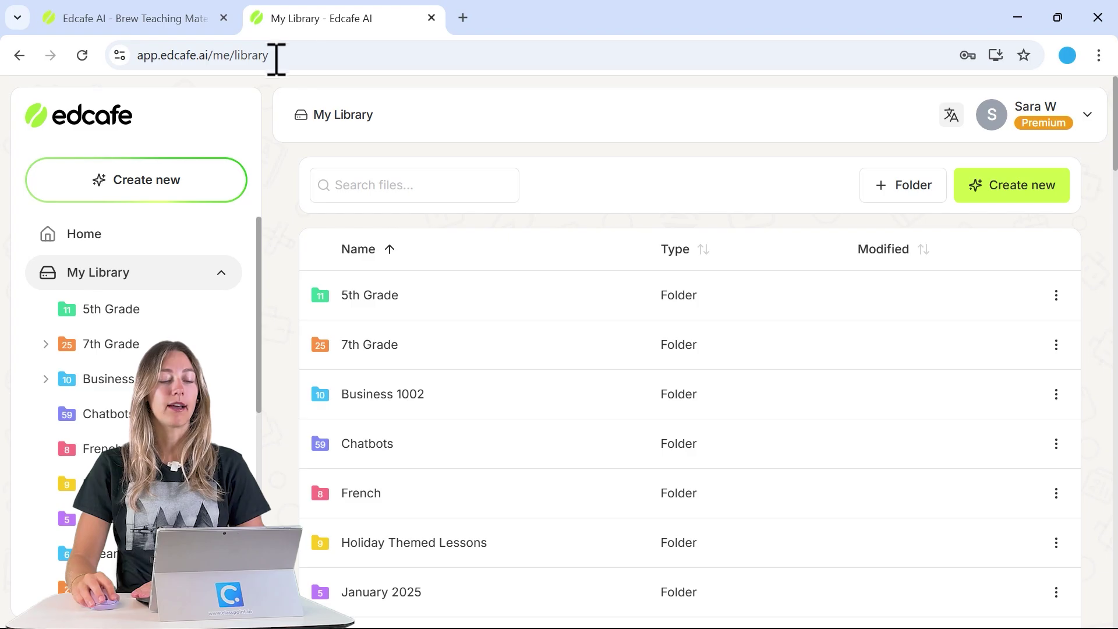
Step: Start a new YouTube Quiz from the Create new menu
click(206, 184)
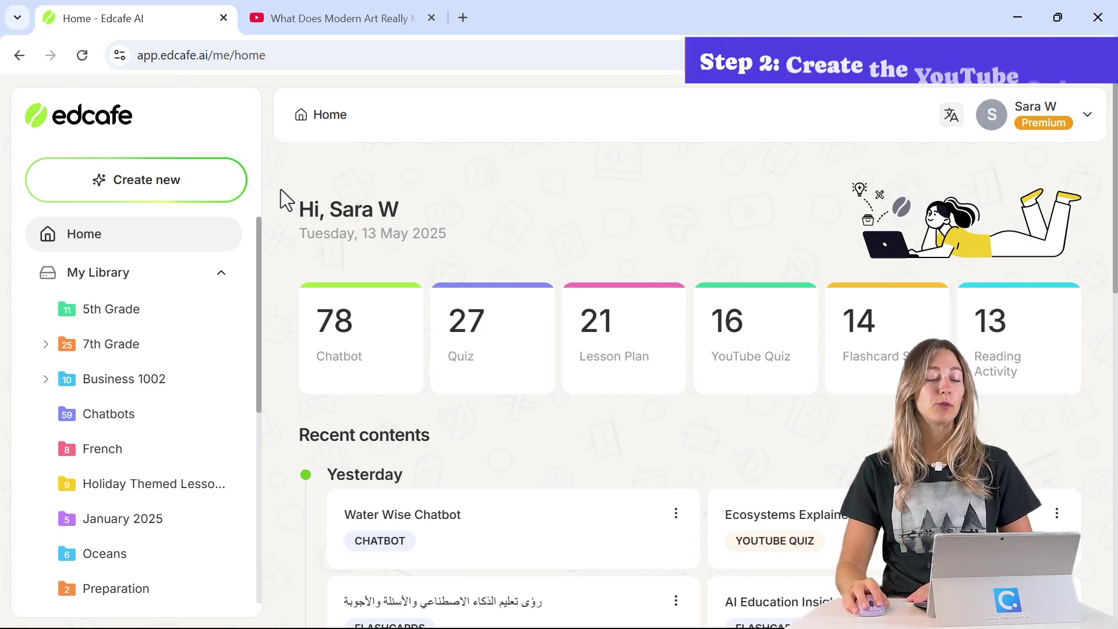
click(154, 198)
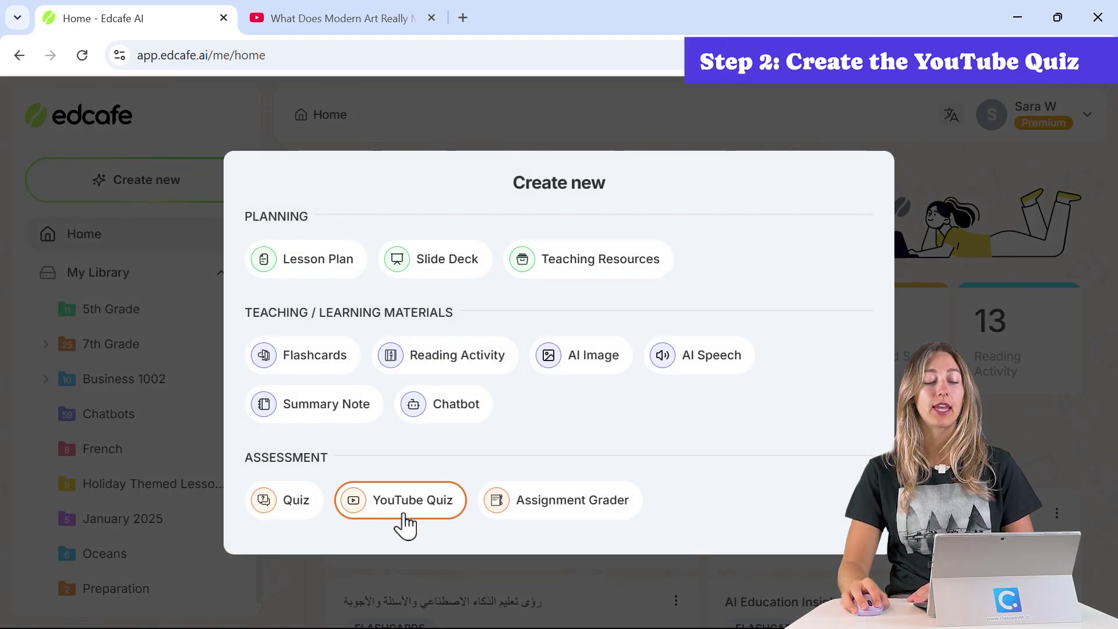
click(405, 525)
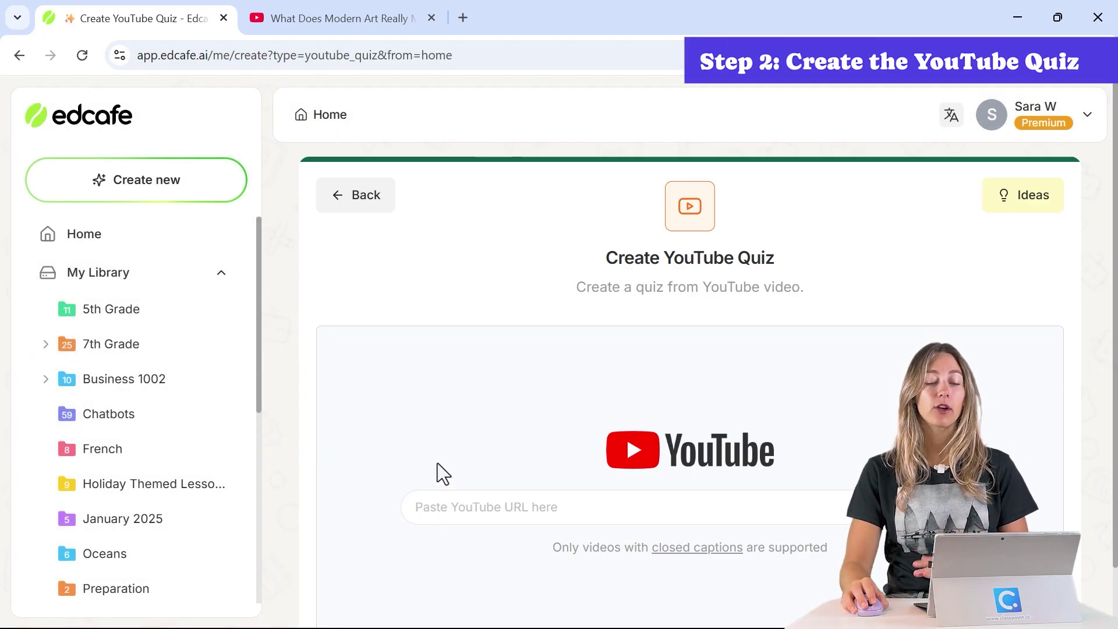
scroll(438, 463, down, 2)
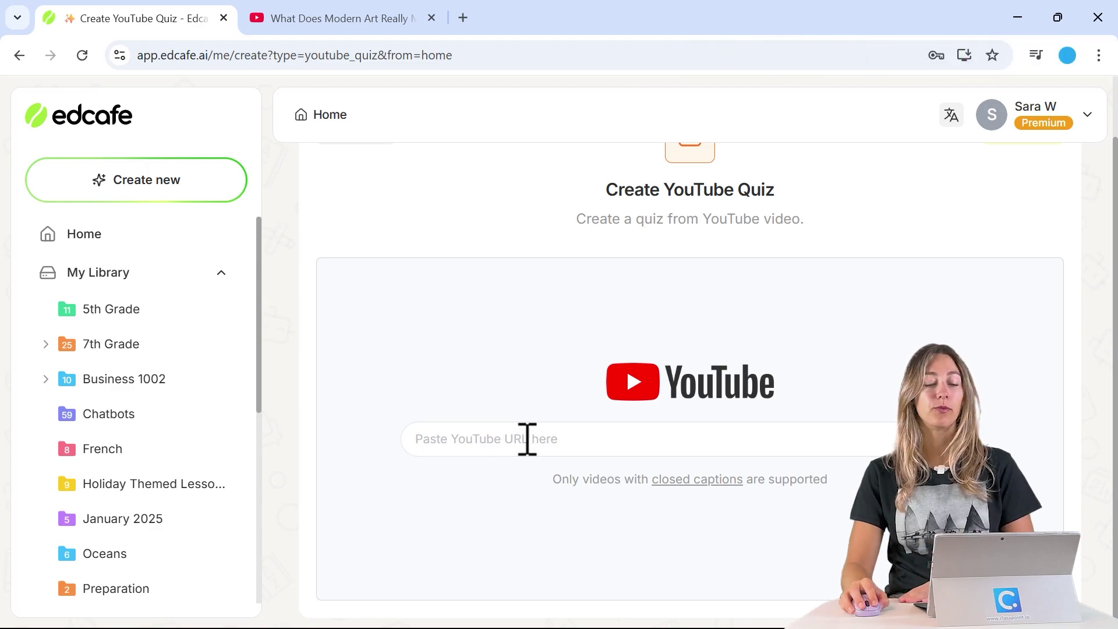
Step: Copy the modern art video's URL from its YouTube tab and return to the quiz's URL box
click(352, 18)
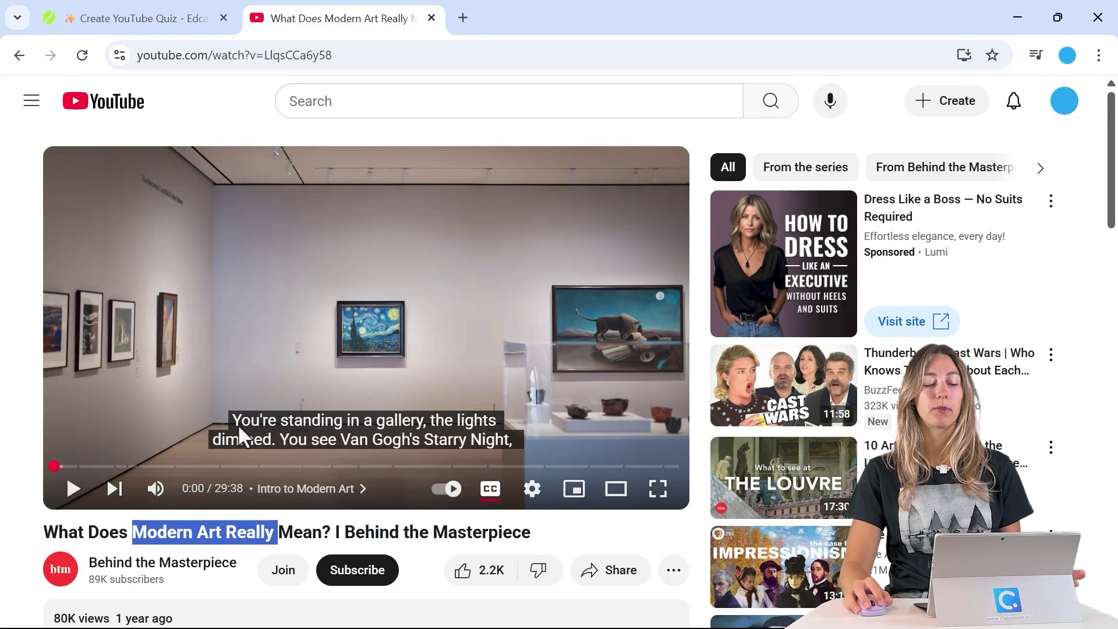
right_click(305, 376)
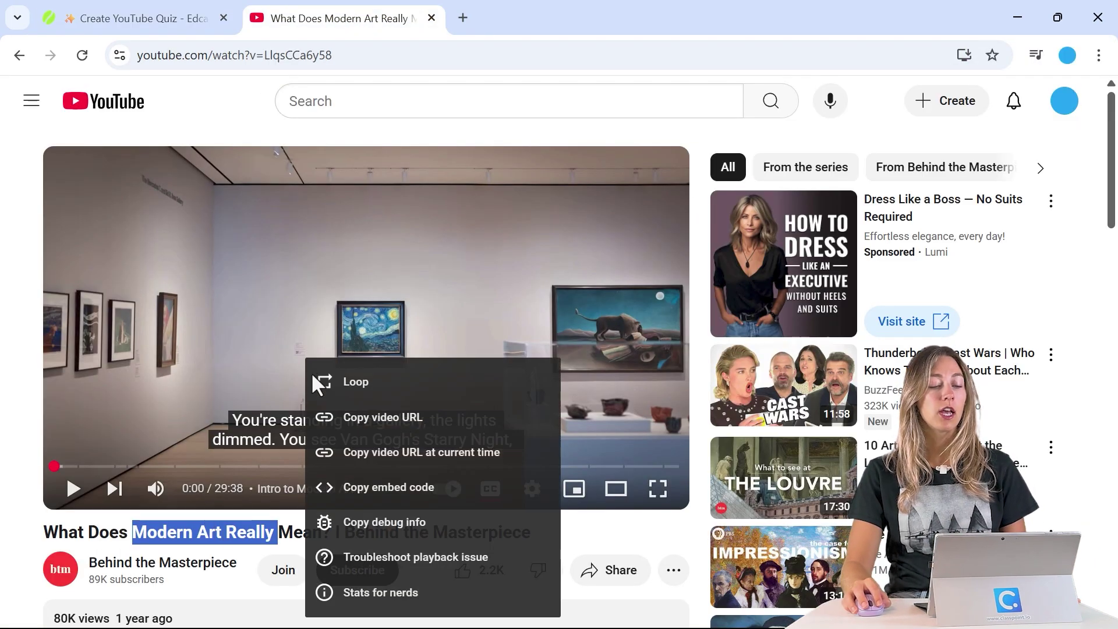
click(362, 424)
click(183, 20)
click(568, 439)
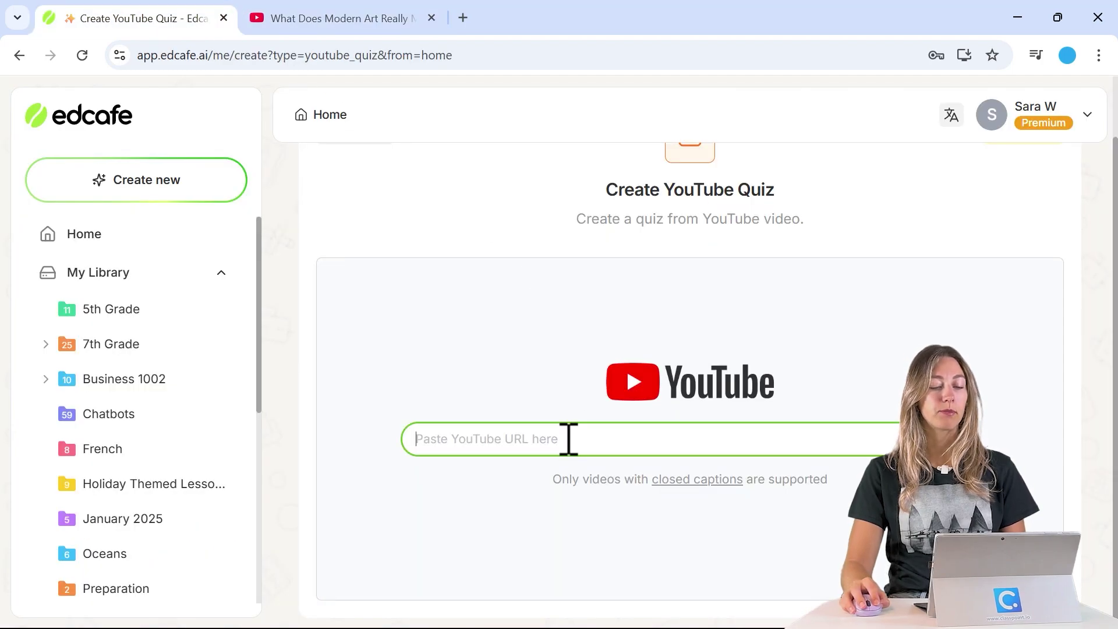
Step: Paste the modern art video URL into 'Paste YouTube URL here' and load it
key(ctrl+v)
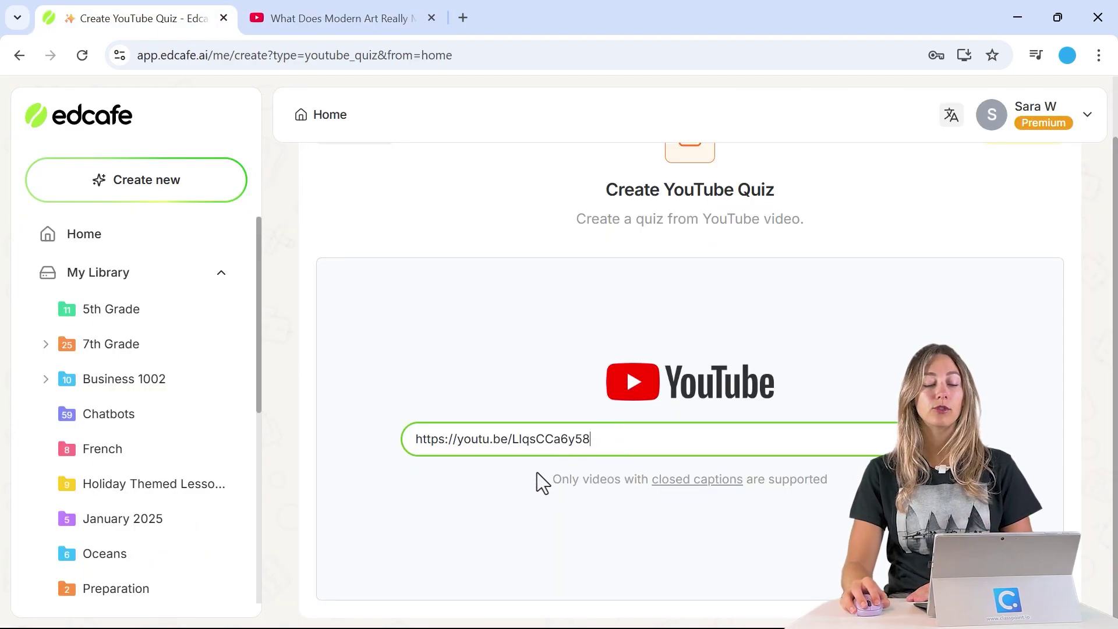
drag(549, 479, 834, 488)
click(834, 488)
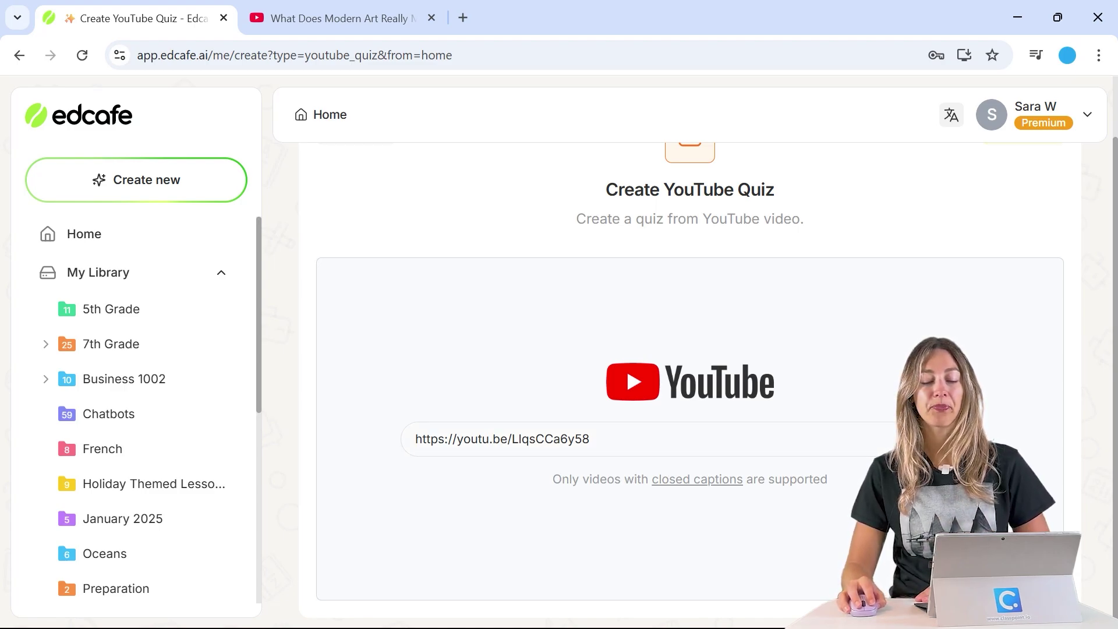
click(959, 439)
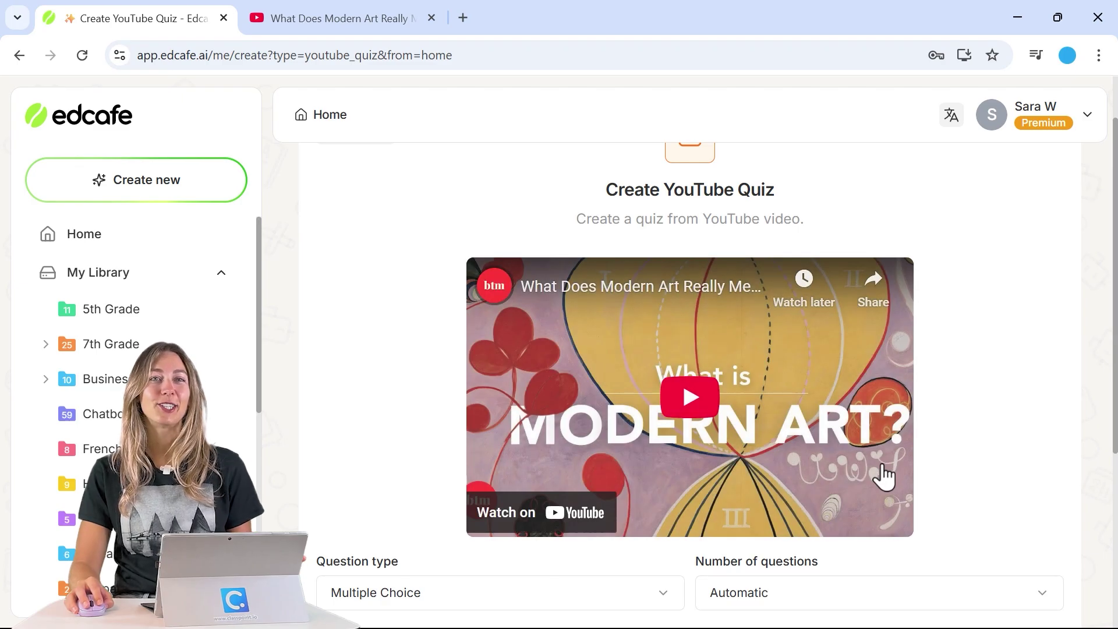
scroll(724, 395, down, 5)
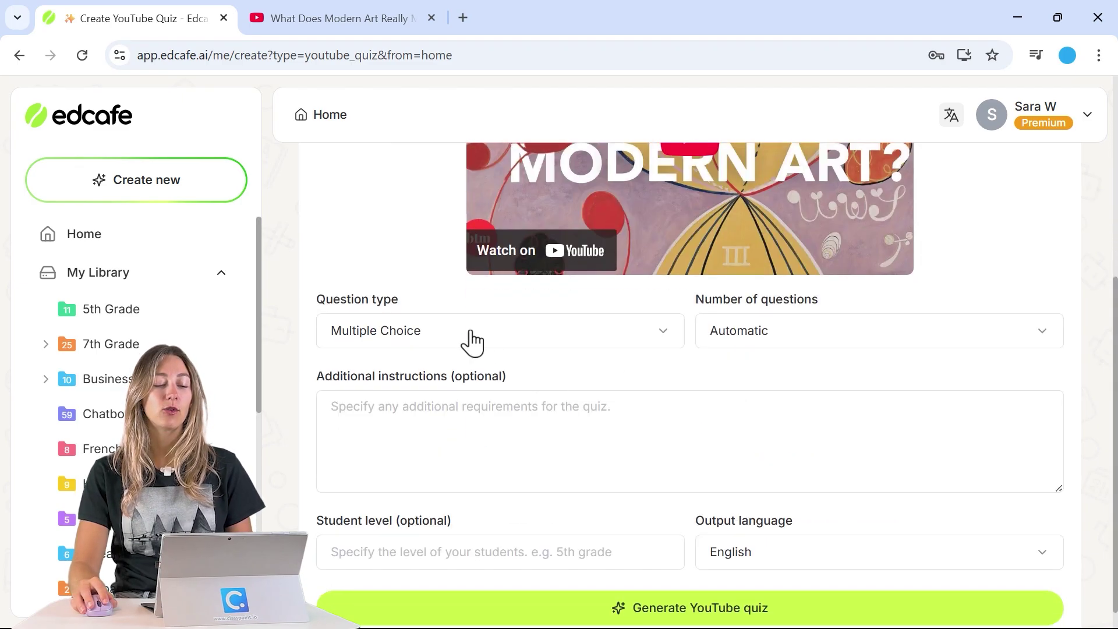
Step: Keep Multiple Choice as the question type and set the quiz to 10 questions
click(472, 343)
click(522, 368)
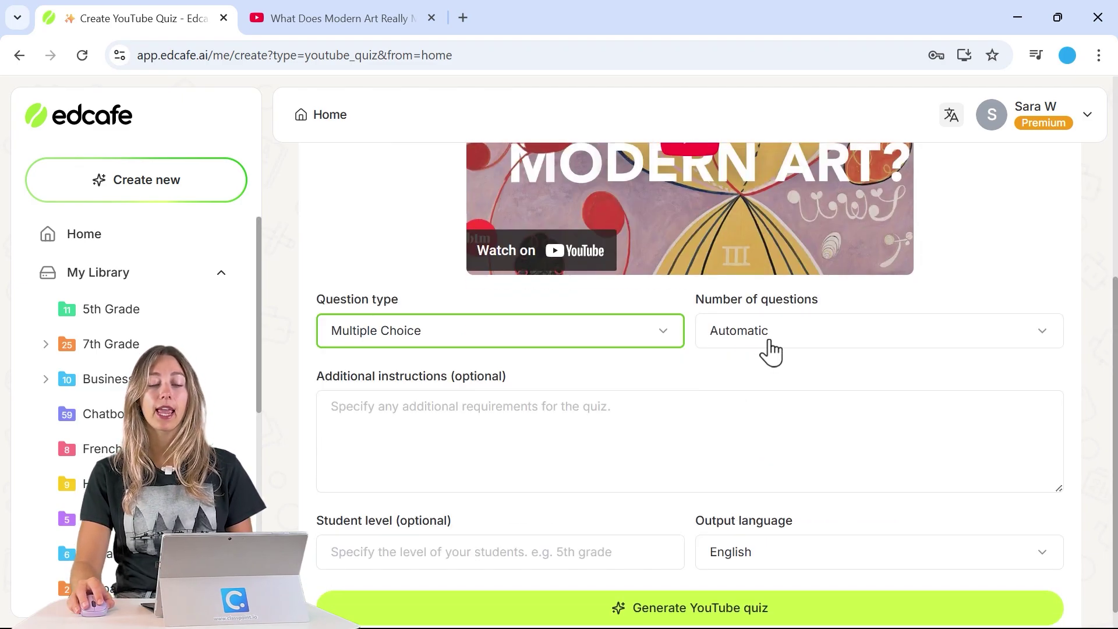
click(771, 349)
click(773, 422)
Step: Paste the saved critical-thinking instructions, putting the 'Include' sentence on its own line
click(580, 426)
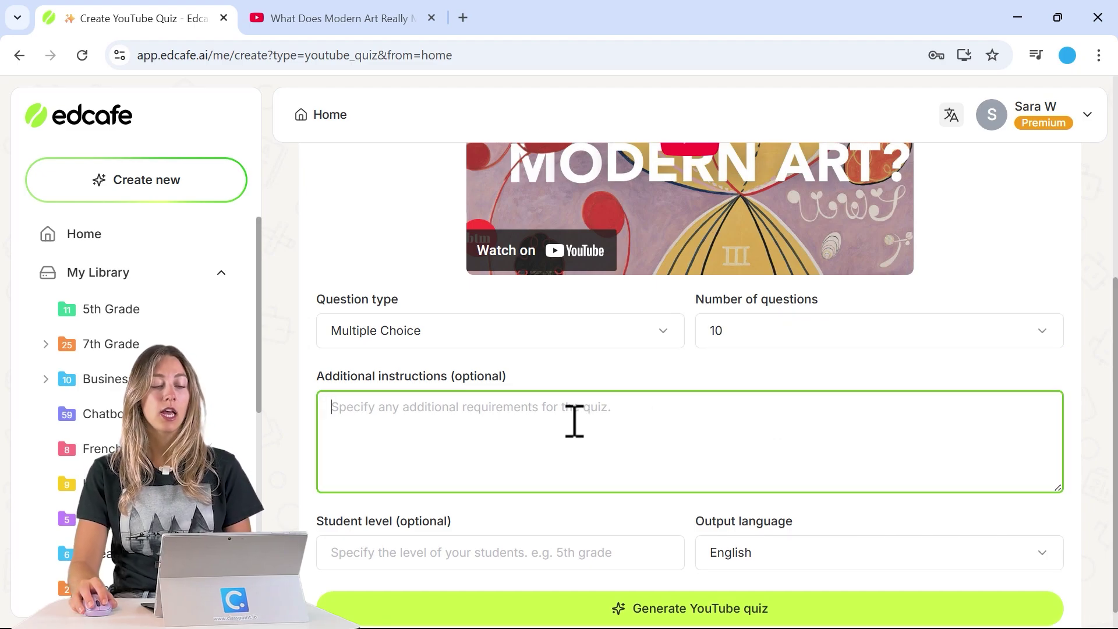
key(super+v)
scroll(550, 352, down, 2)
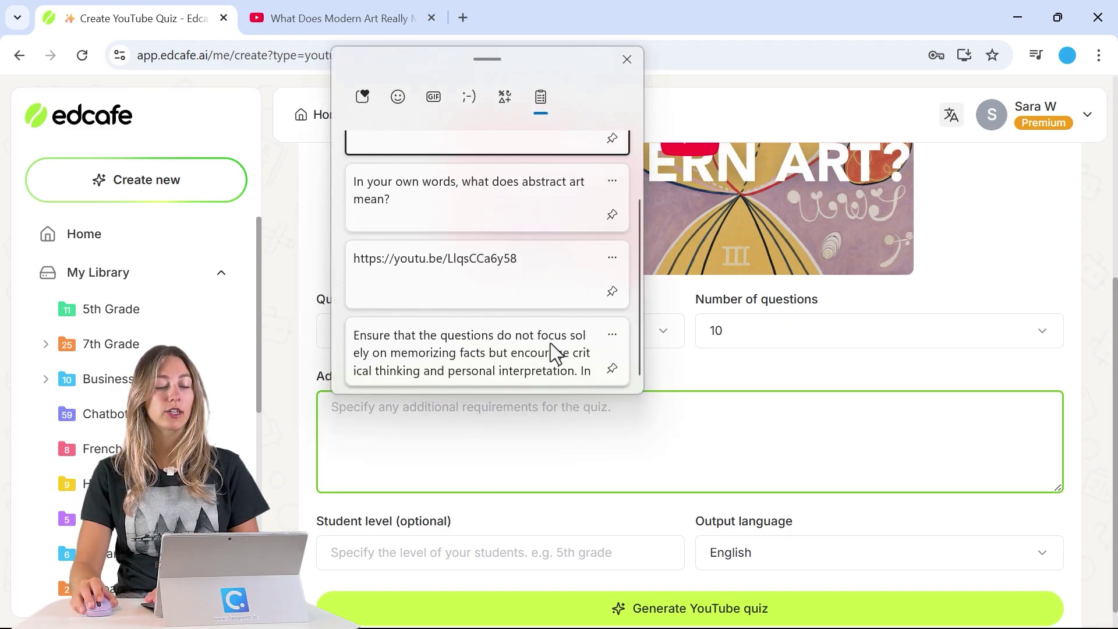
click(476, 345)
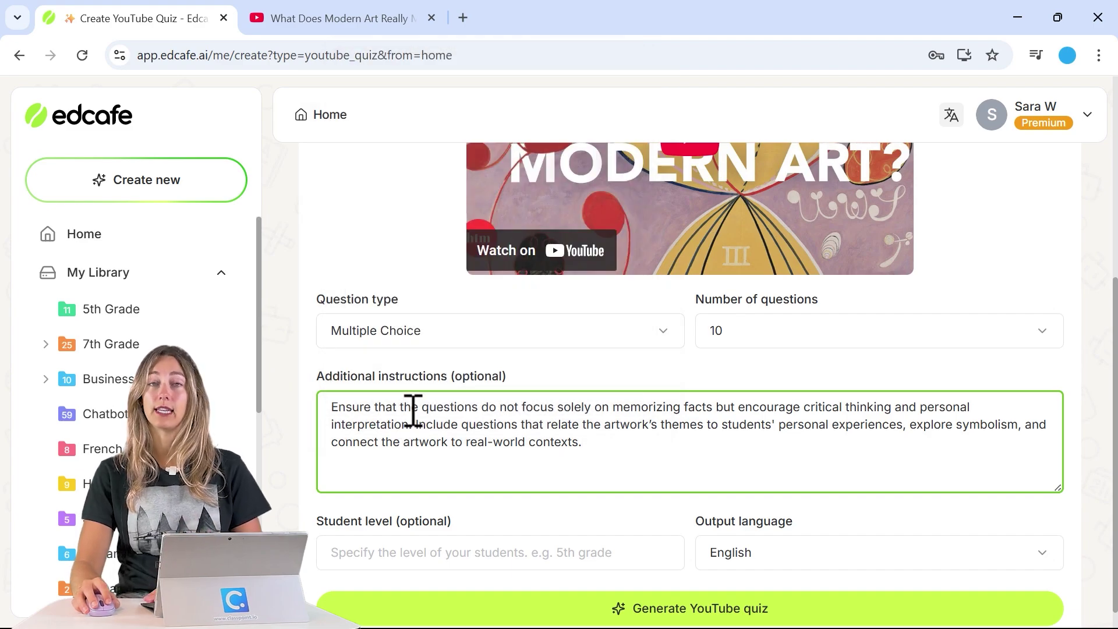
drag(339, 406, 603, 410)
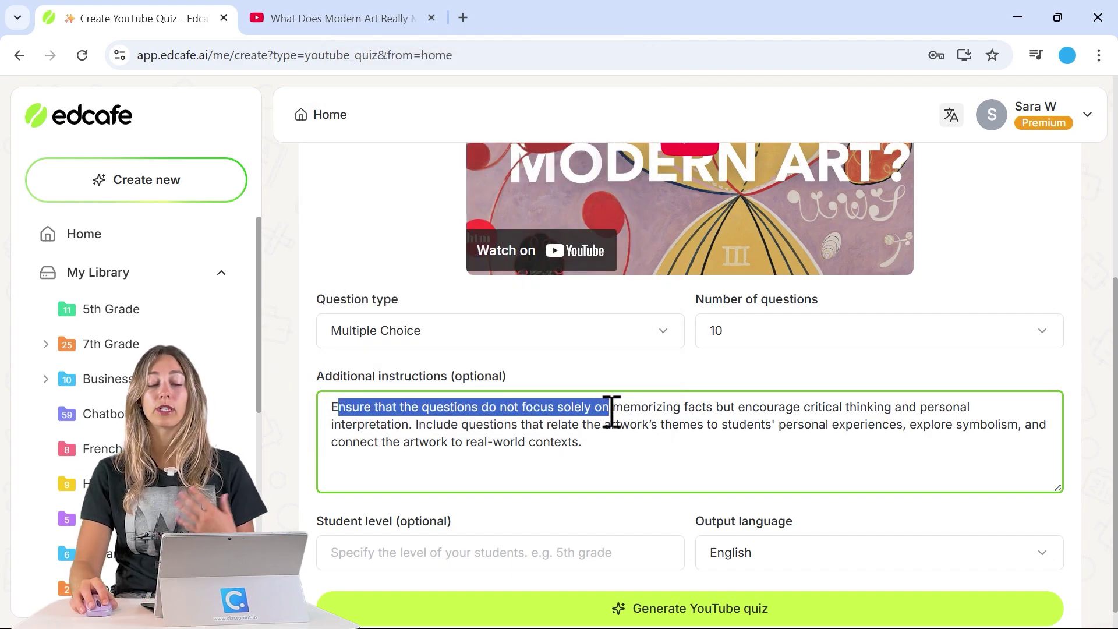
click(625, 406)
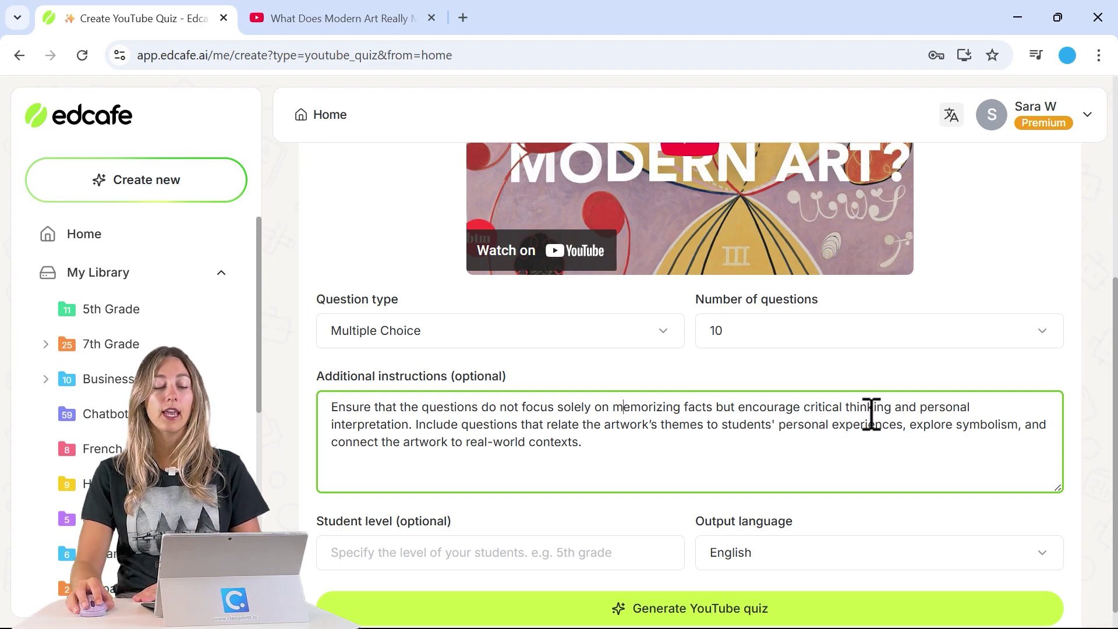
click(414, 423)
key(Return)
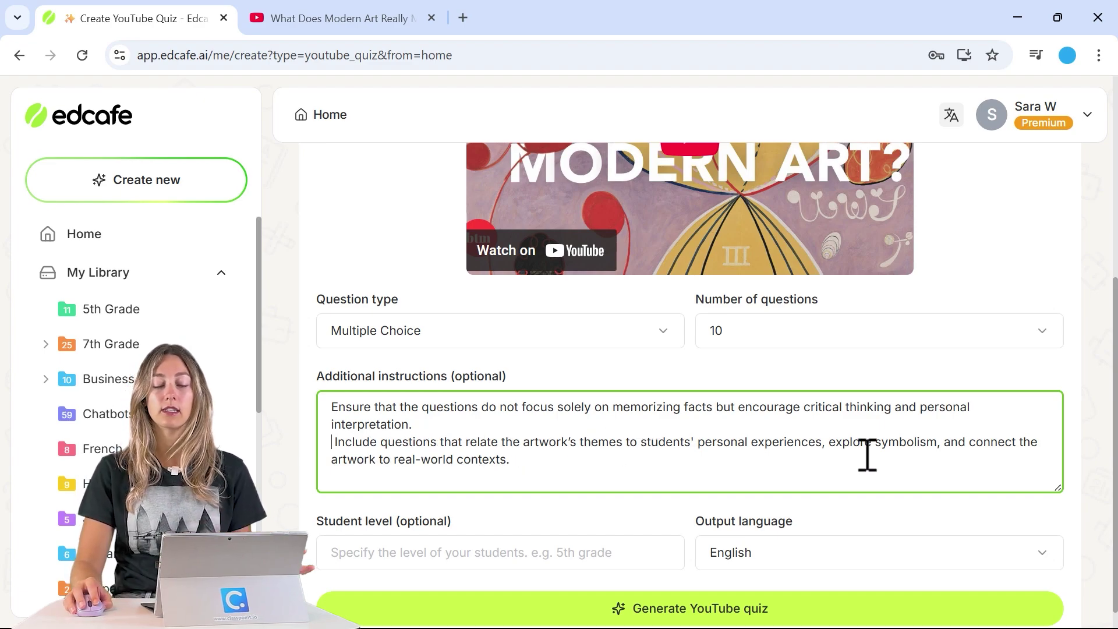
click(888, 444)
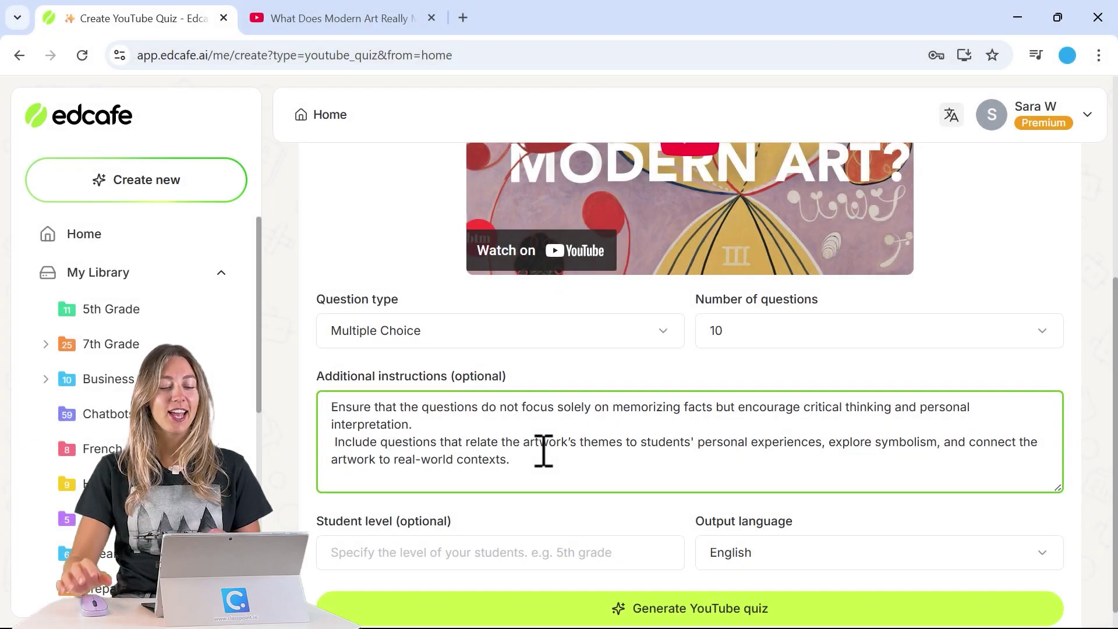
Step: Set the student level to '4th grade', keep English output, and generate the quiz
click(554, 556)
scroll(555, 553, down, 1)
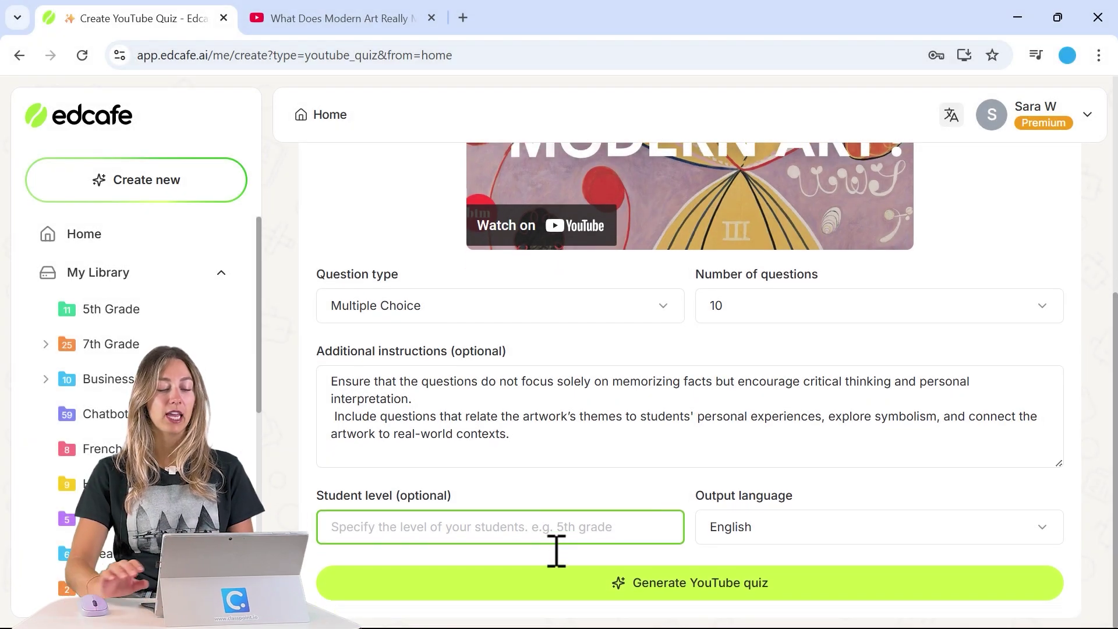
text(4th g)
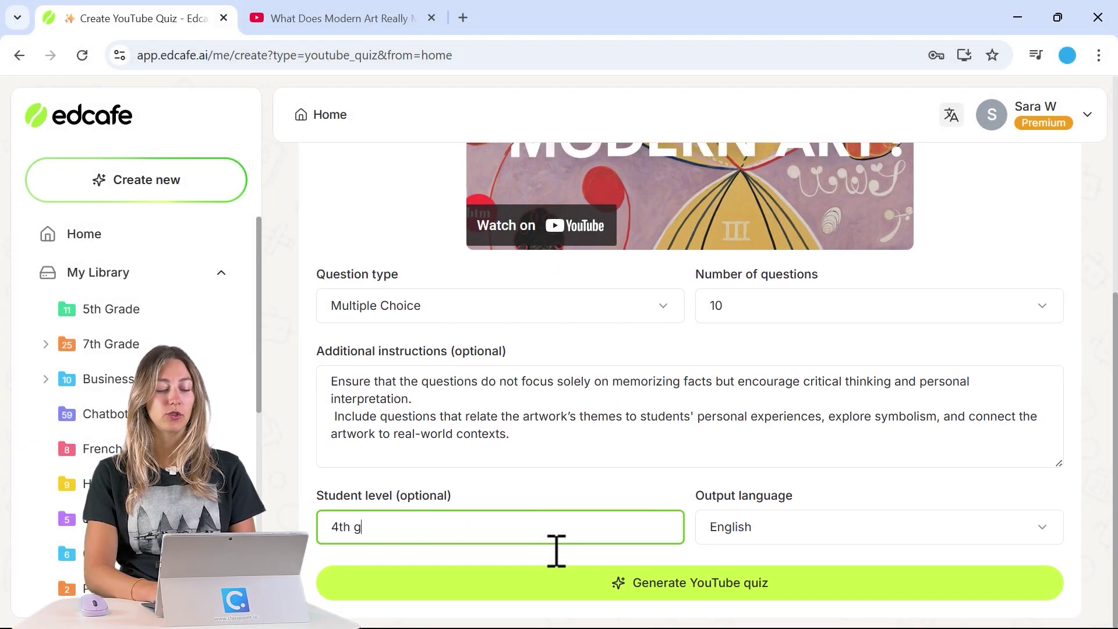
text(rade)
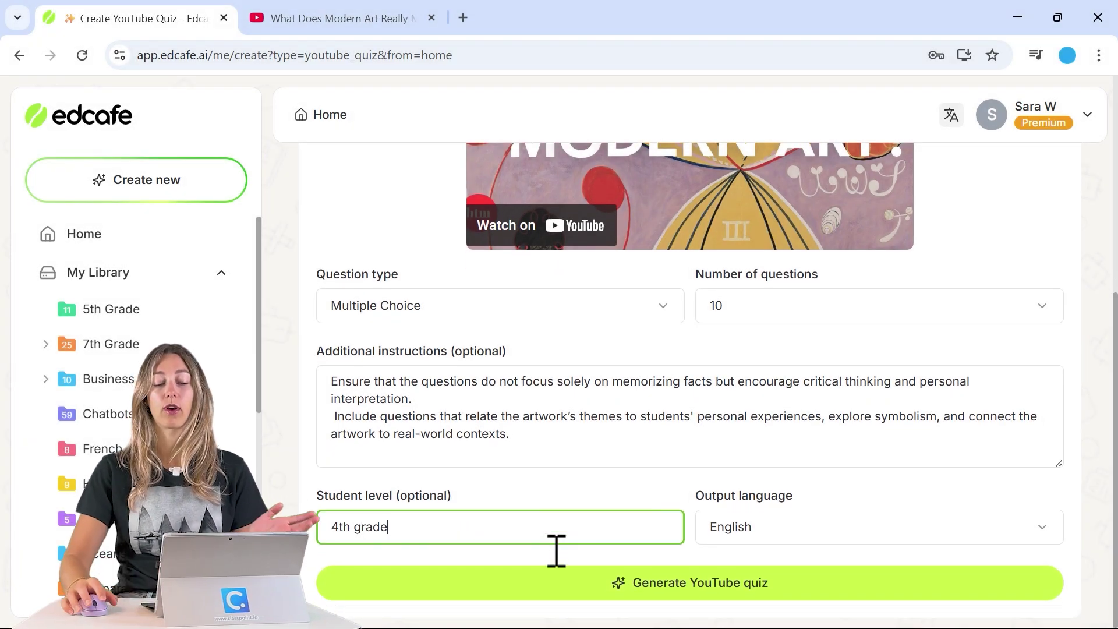
click(794, 531)
click(762, 591)
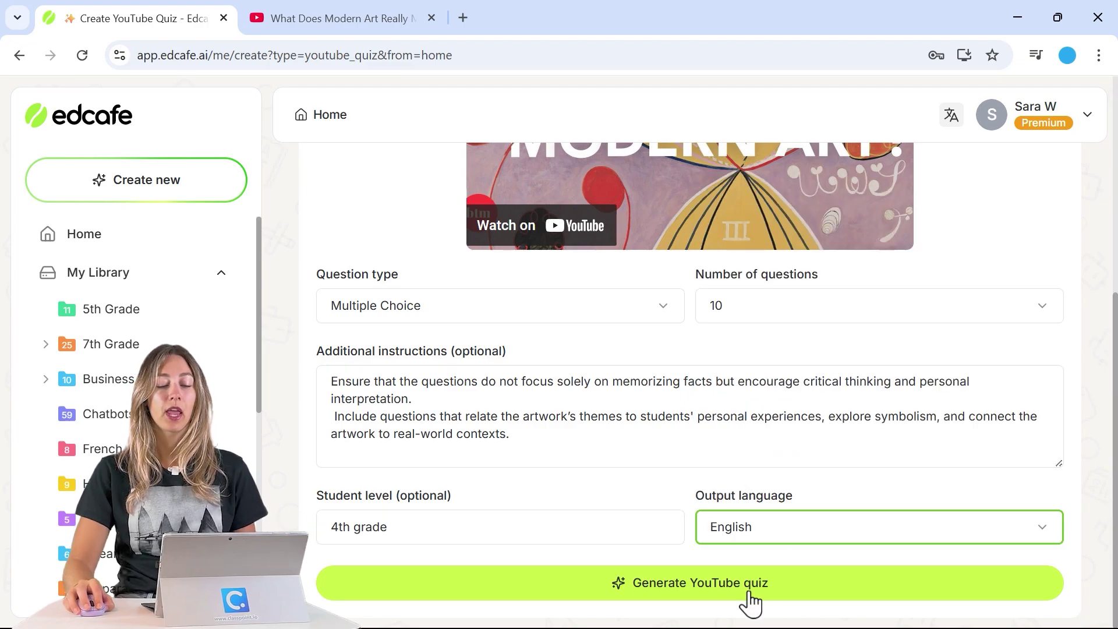
click(749, 593)
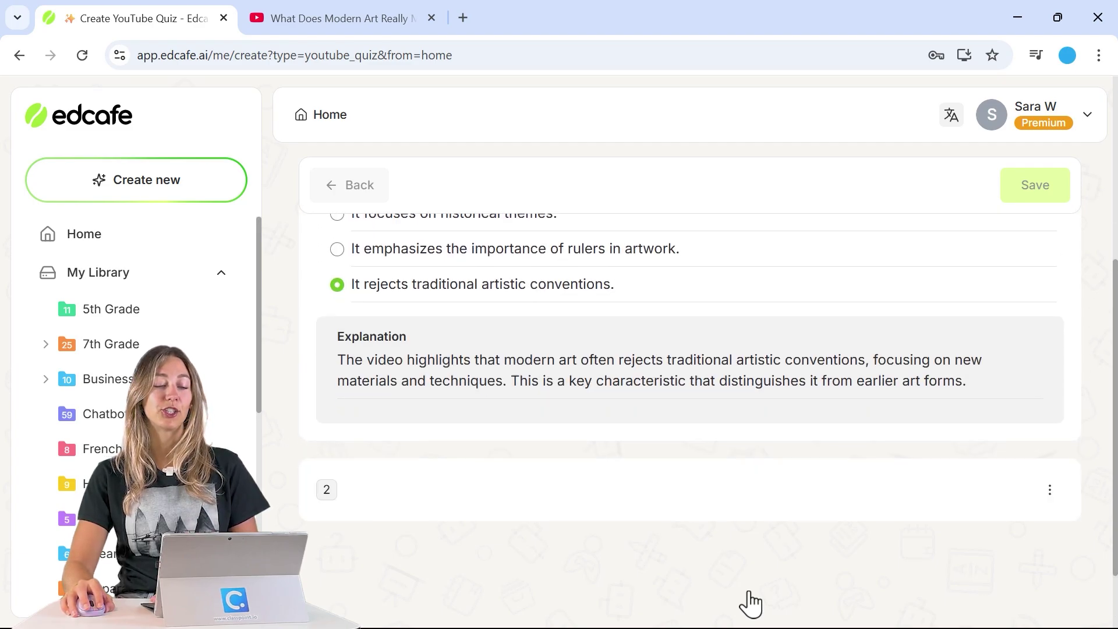
Step: Review the generated modern art questions and open the add-question choices after question 4
scroll(749, 606, up, 10)
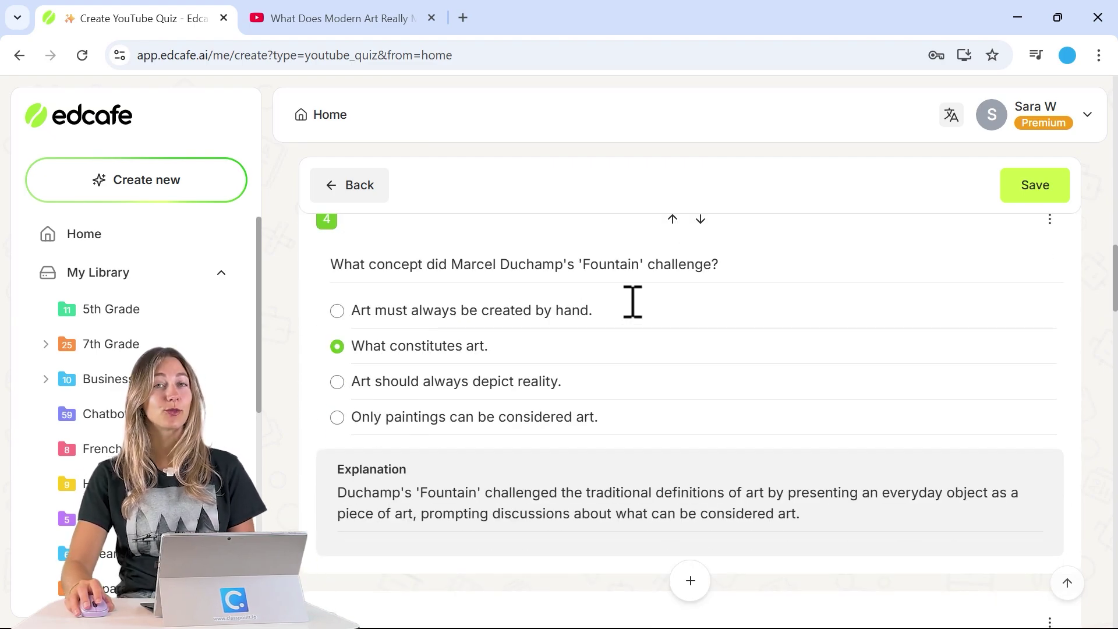
scroll(646, 326, down, 3)
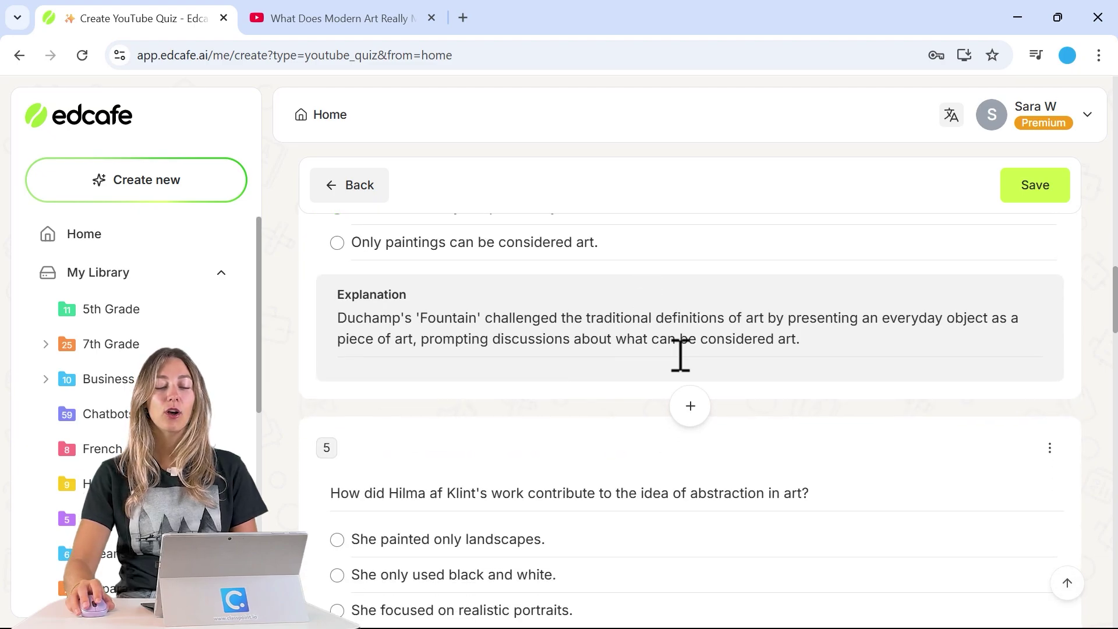
click(691, 410)
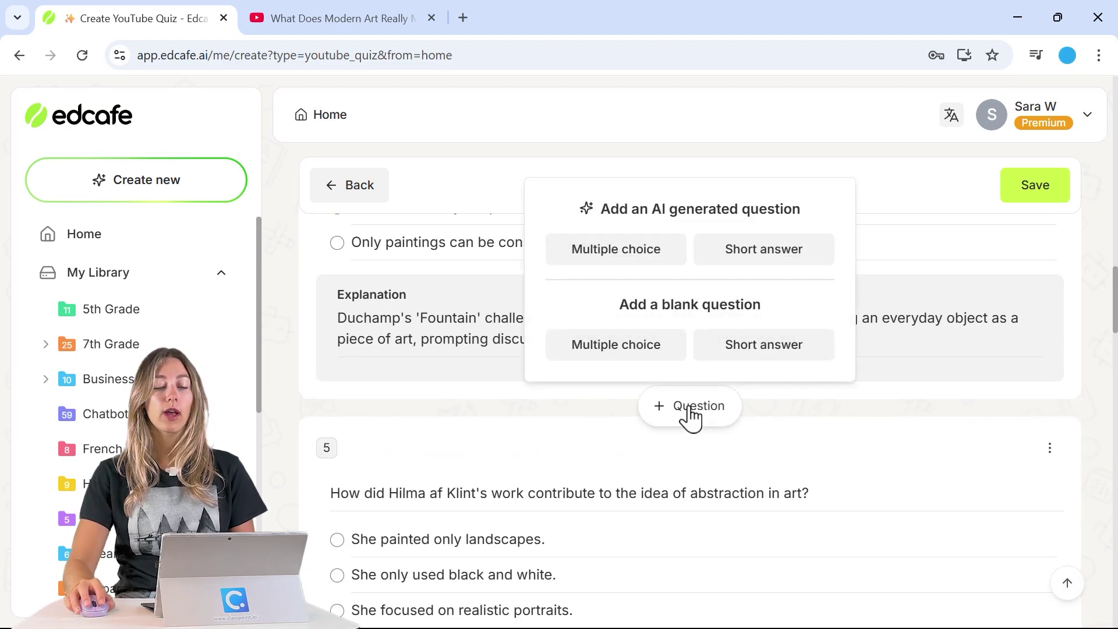
Step: Add blank short-answer question 5, 'In your own words, what does abstract art mean?', with an AI-suggested answer
click(755, 347)
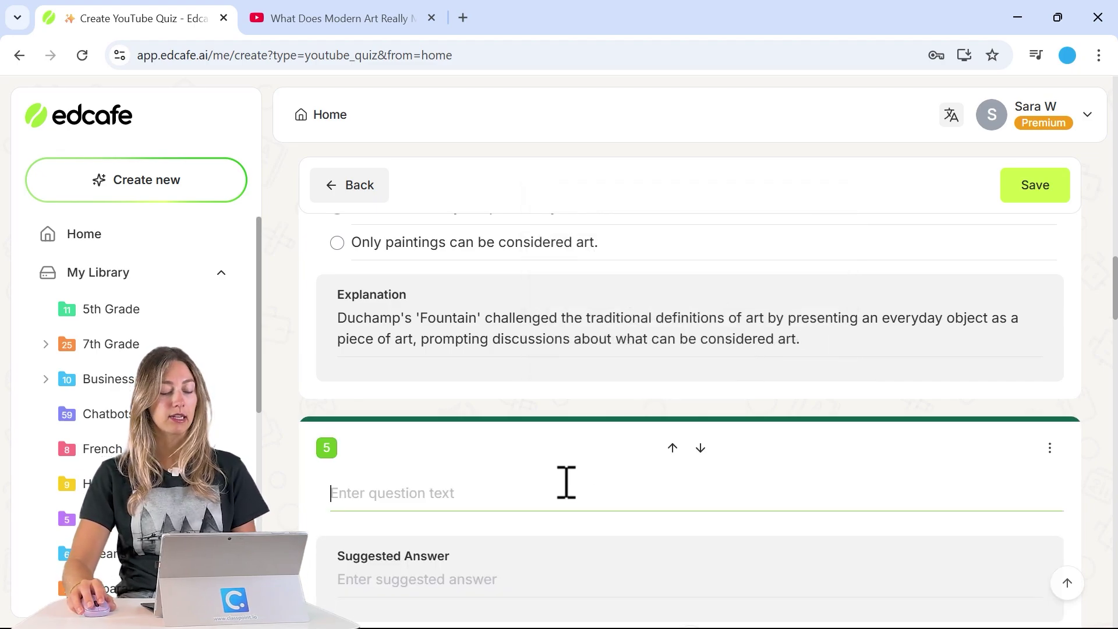
key(super+v)
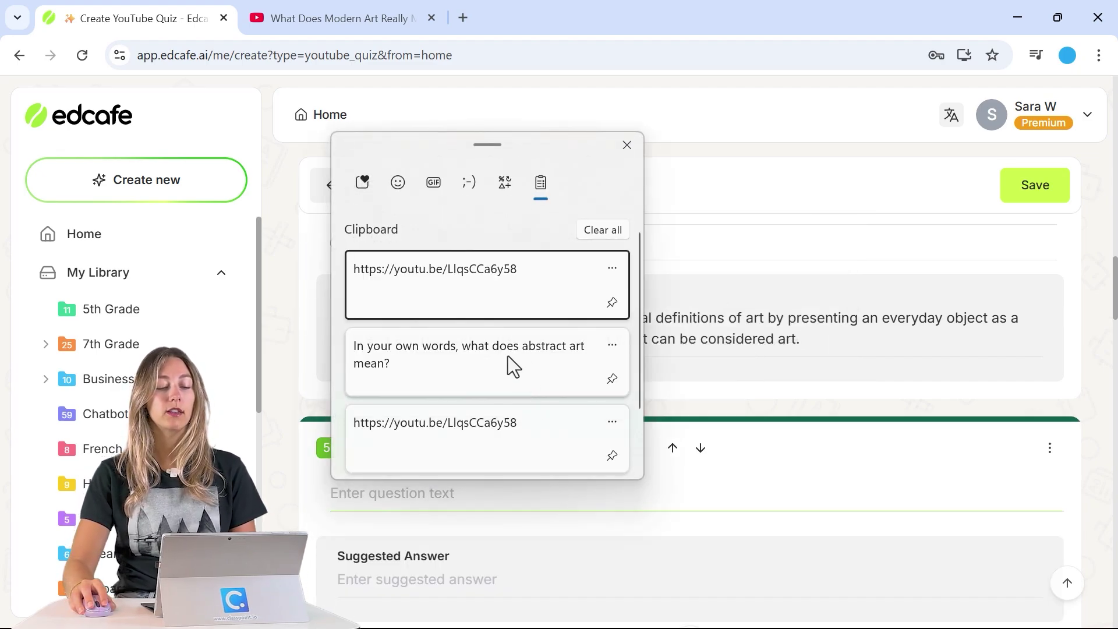
click(492, 361)
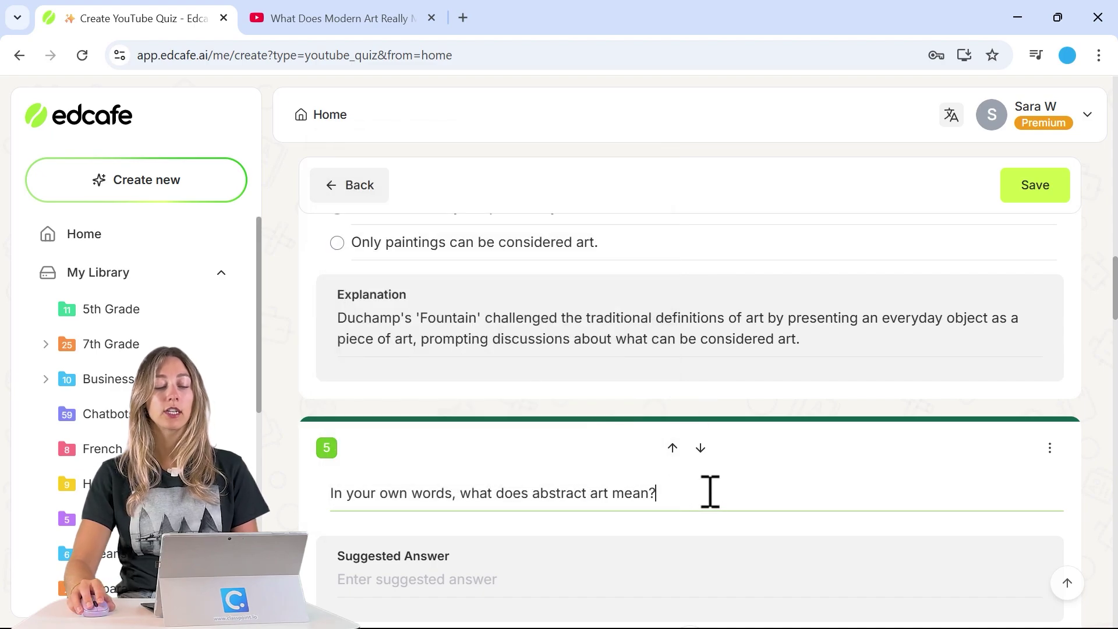
scroll(710, 492, down, 3)
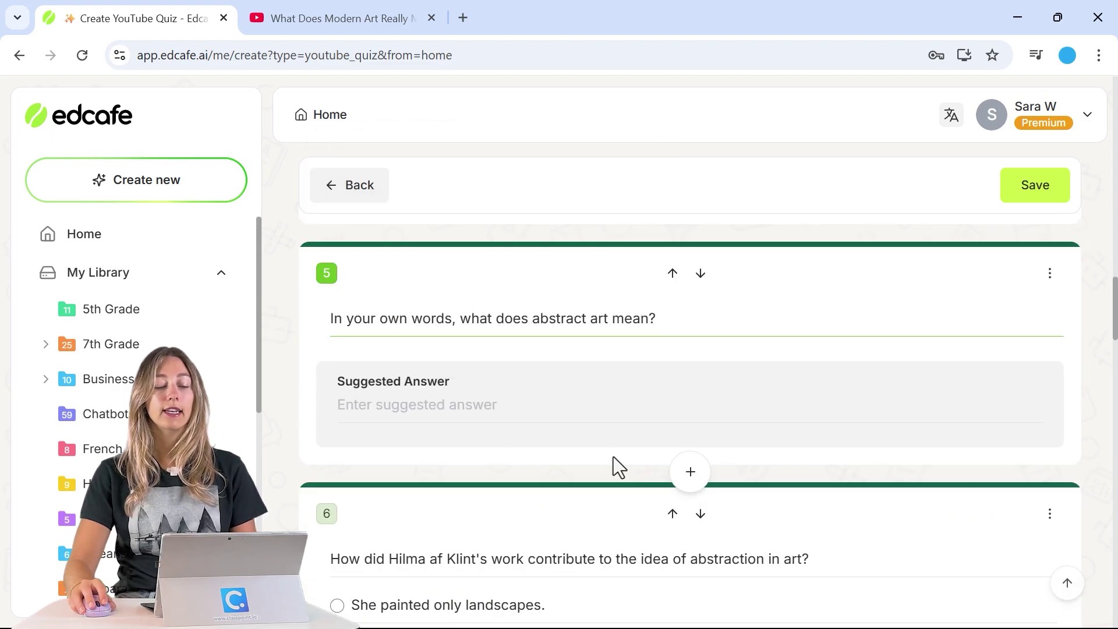
click(469, 415)
key(Tab)
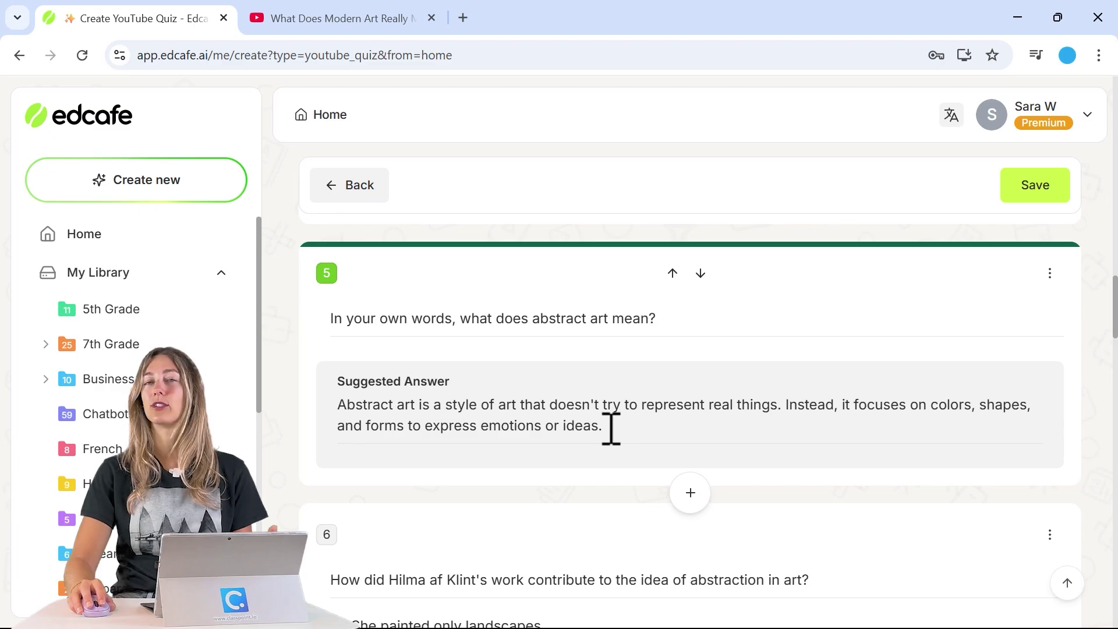
scroll(605, 430, down, 5)
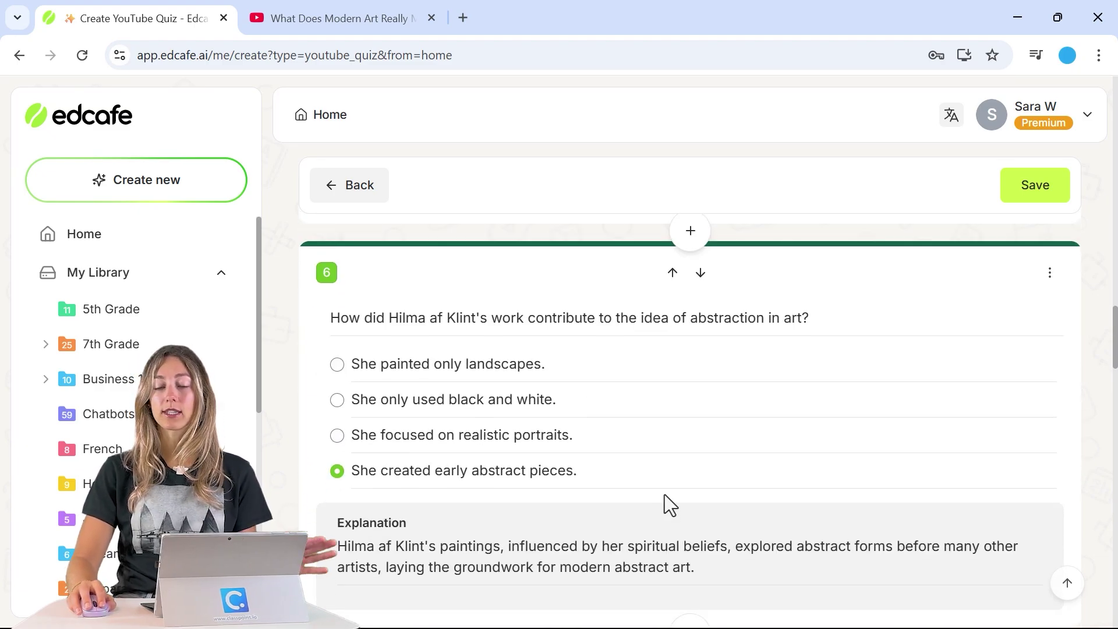
Step: Name the quiz with the AI-suggested title 'Understanding Modern Art Movements'
click(1046, 201)
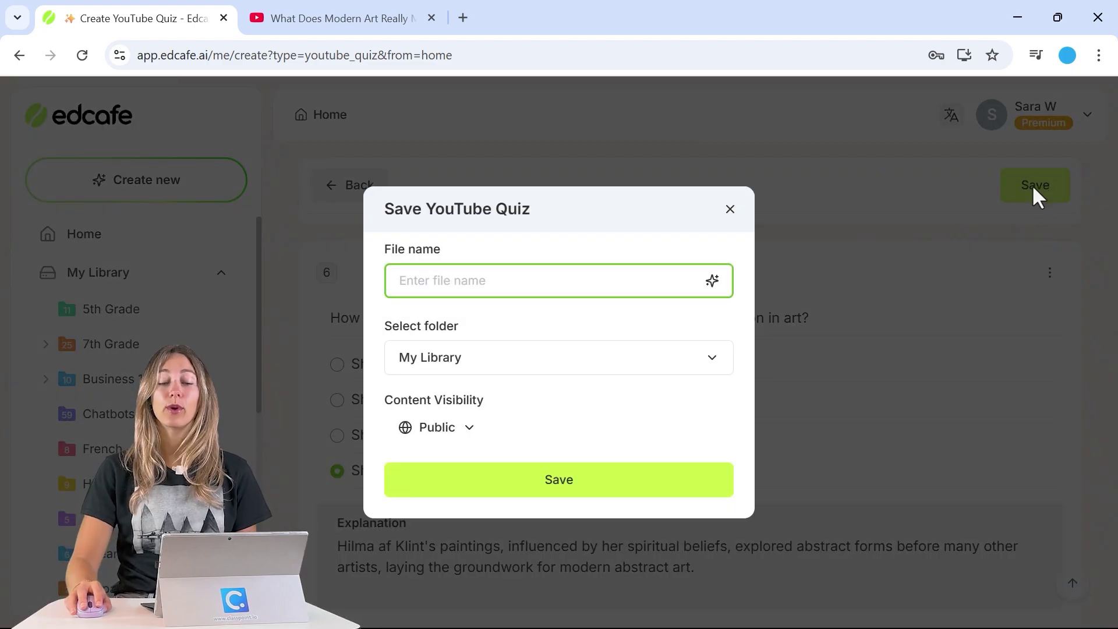
click(712, 281)
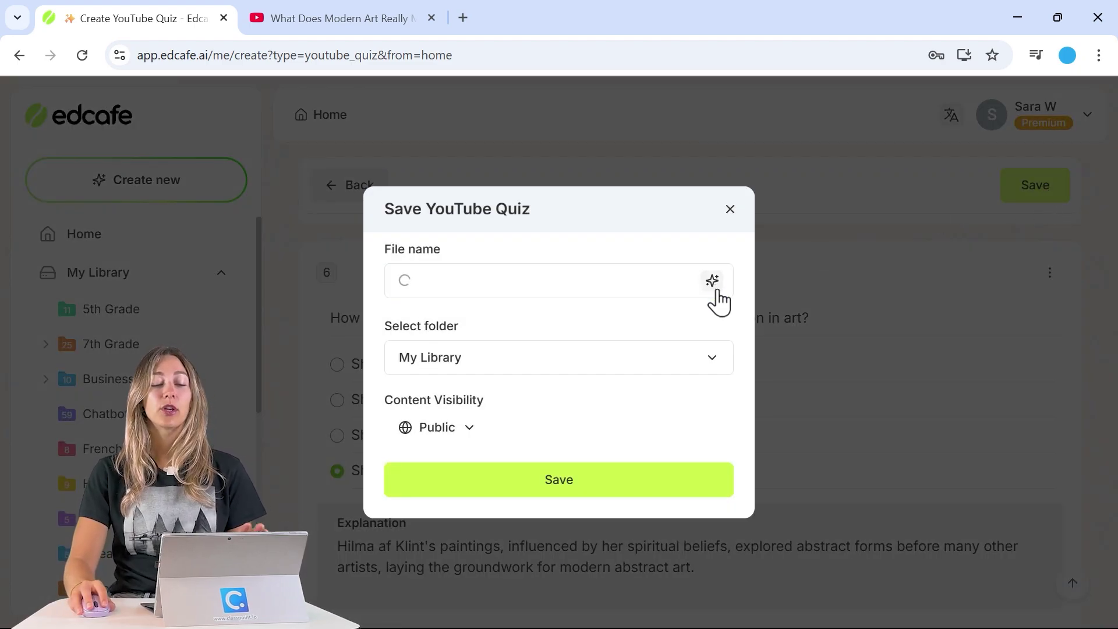
click(668, 282)
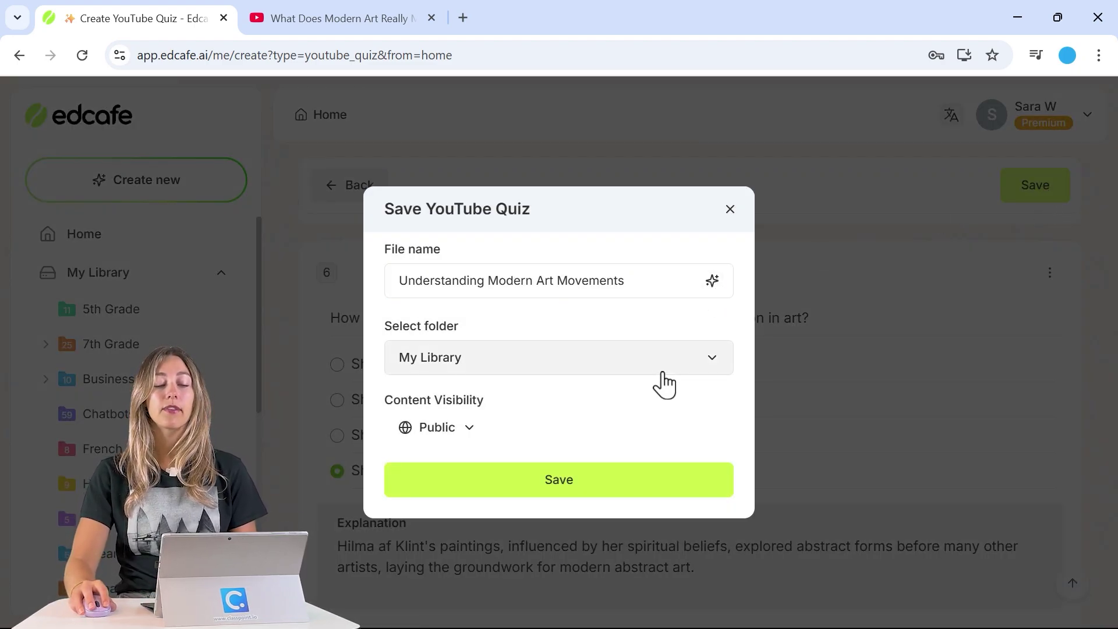
Step: Create a blue '4th Grade' folder in My Library and save the quiz into it
click(662, 381)
scroll(606, 320, down, 5)
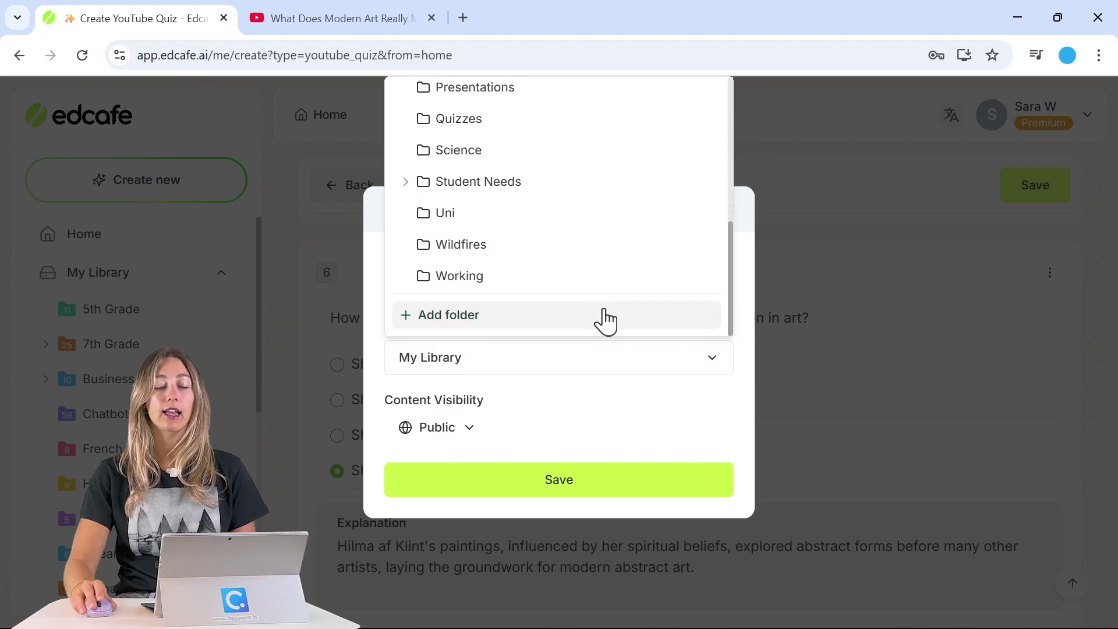
click(586, 319)
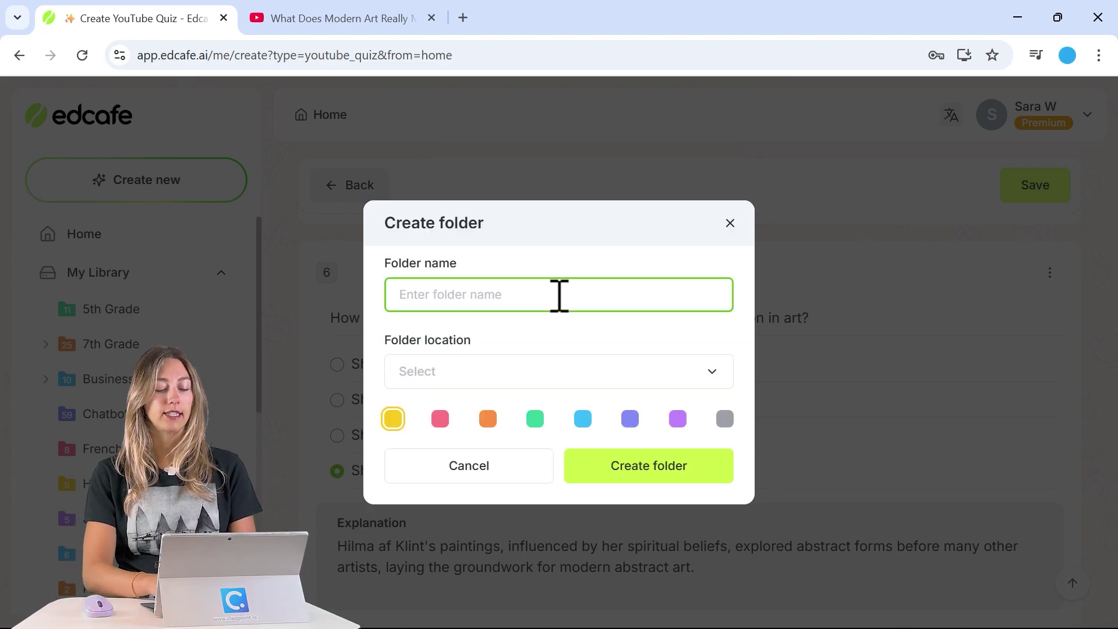
text(4th Gra)
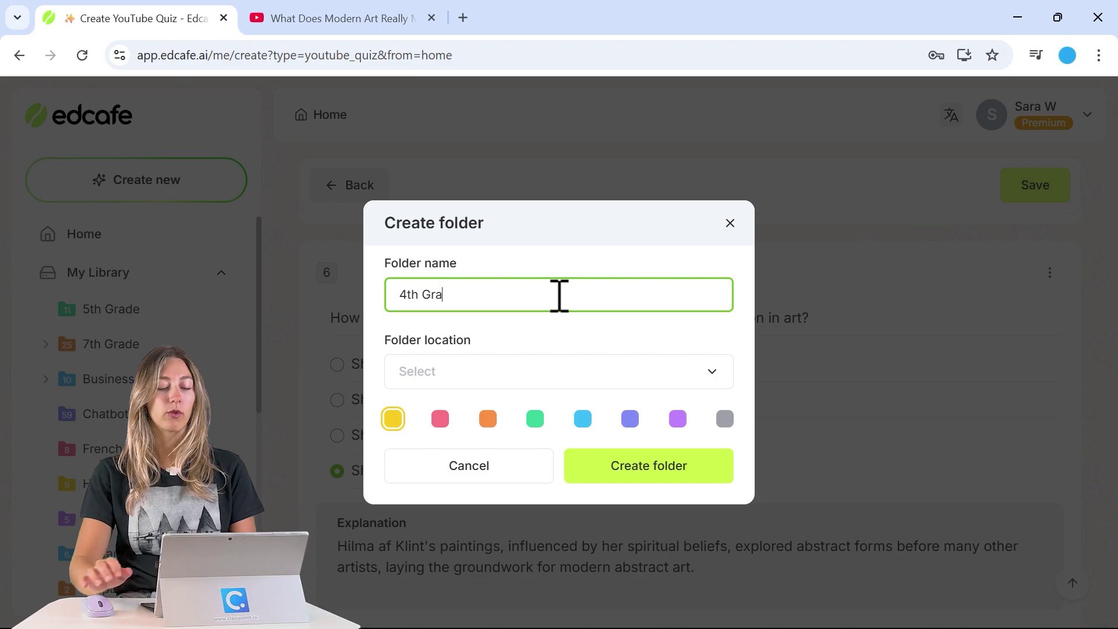
text(de)
click(582, 419)
click(529, 370)
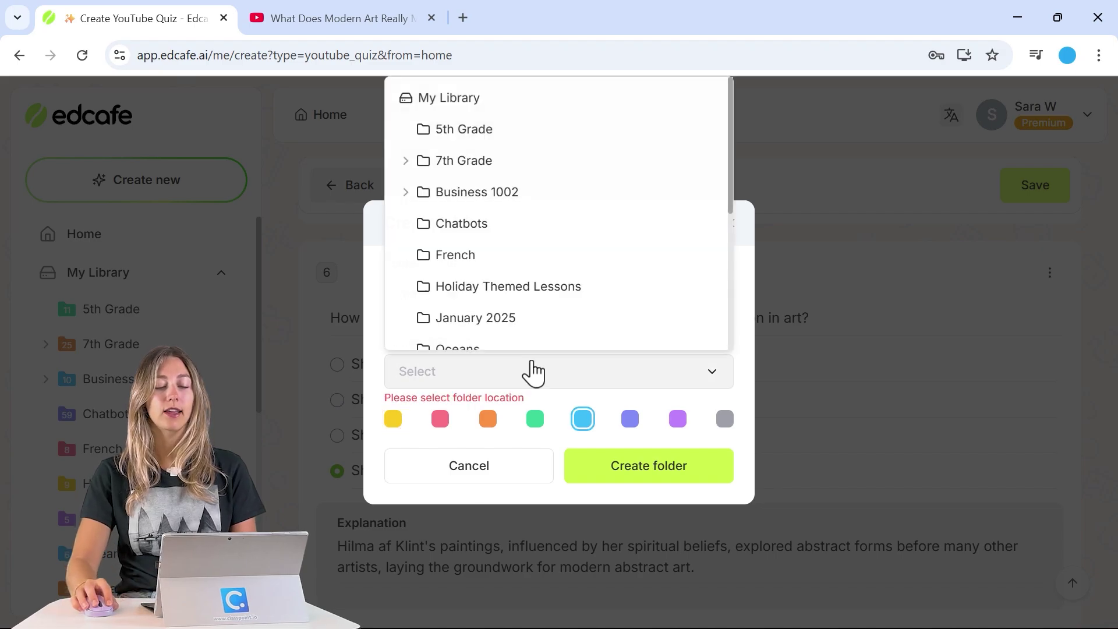
click(532, 105)
click(607, 479)
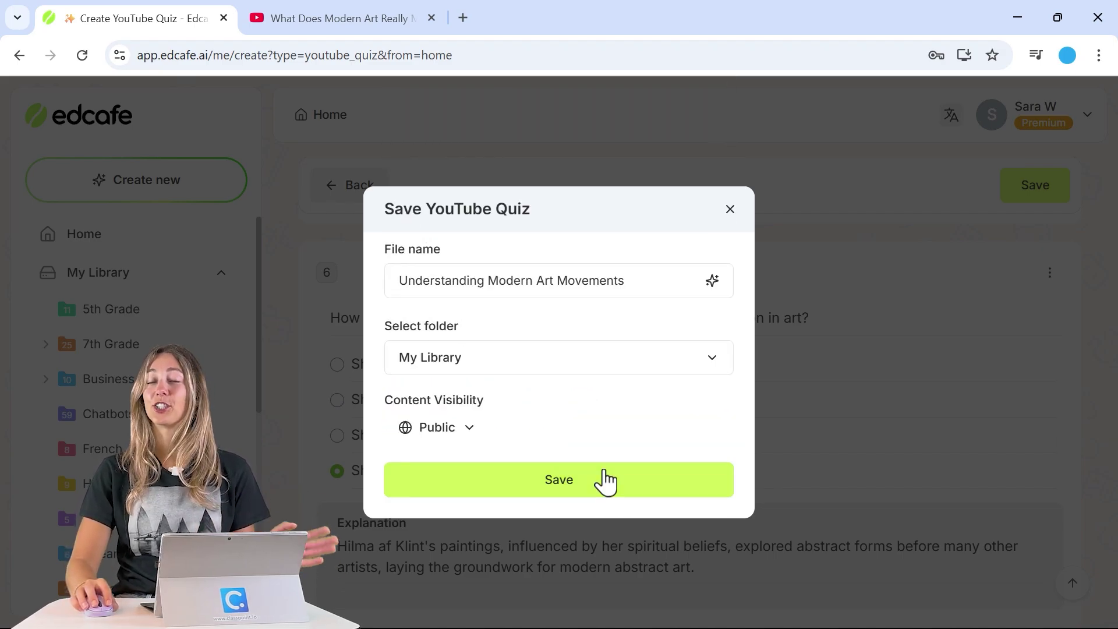
click(605, 480)
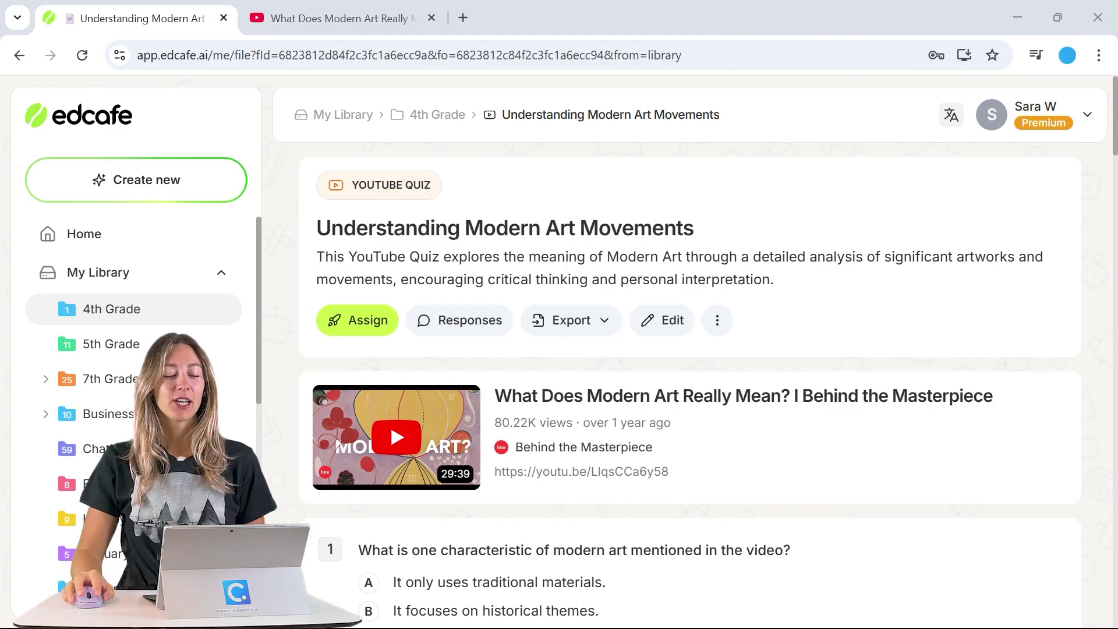
Step: Copy the quiz's student link from the Assign YouTube Quiz dialog
click(602, 321)
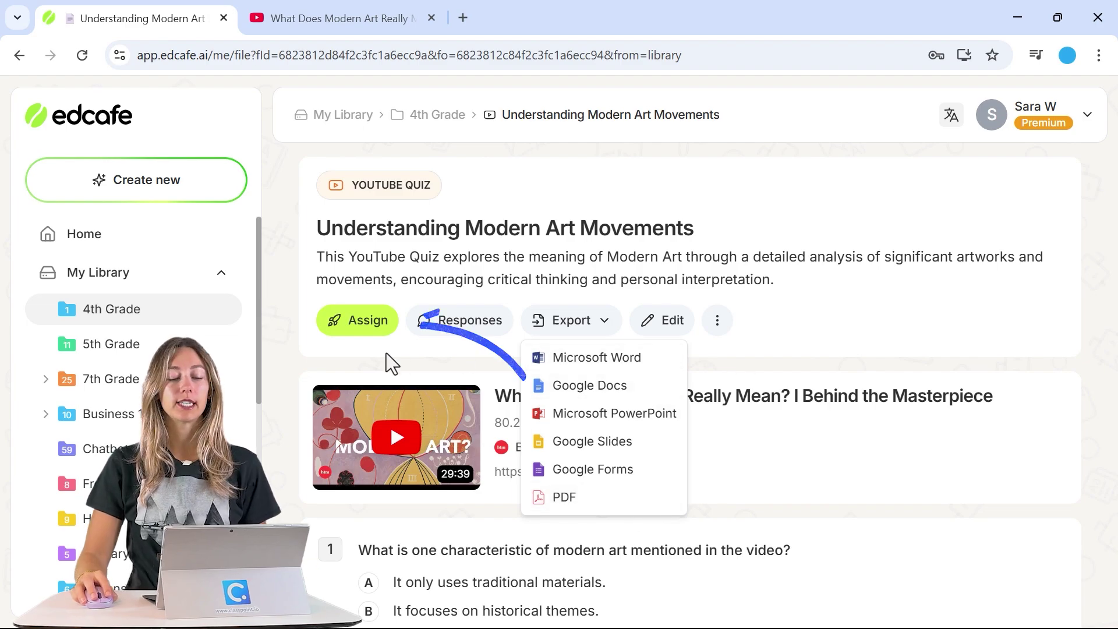
click(368, 337)
click(368, 330)
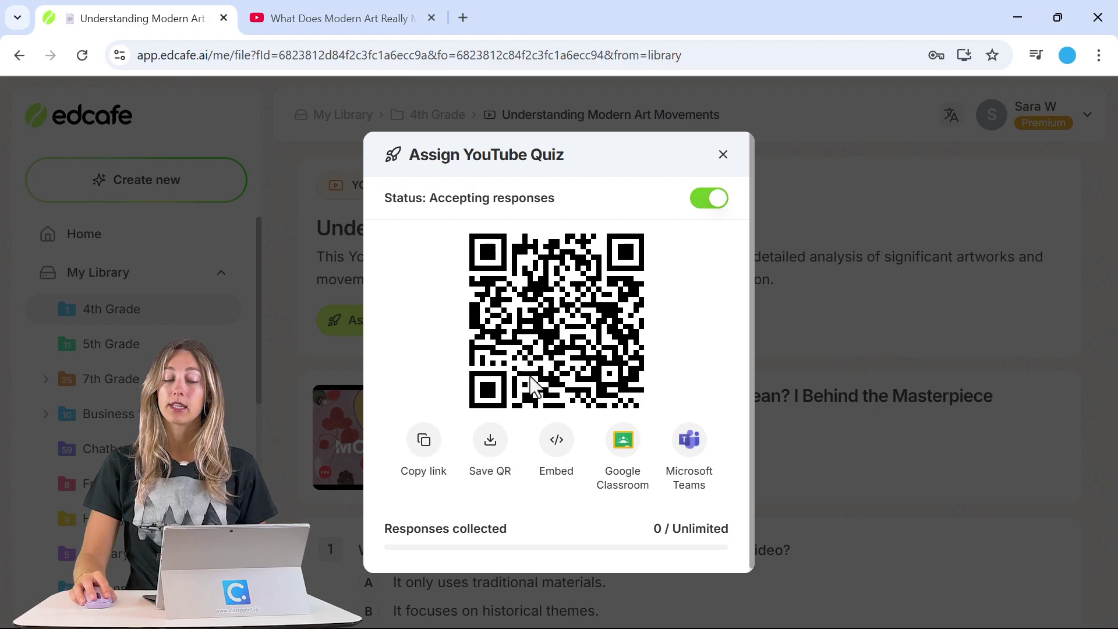
click(433, 447)
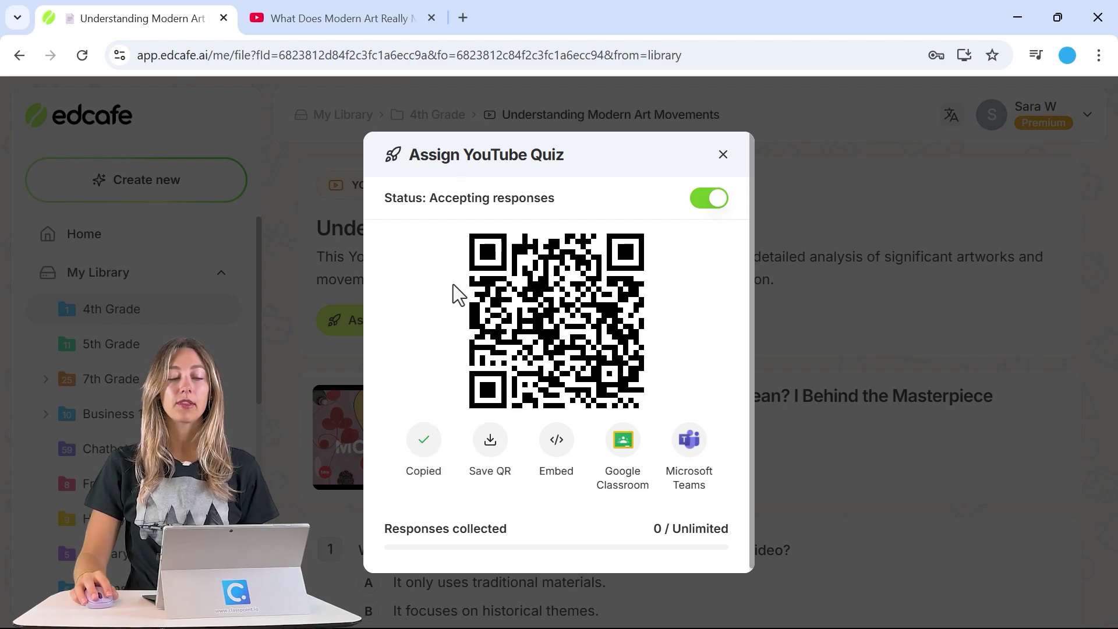
click(463, 22)
Step: Load the copied quiz link as a student, enter the name, and widen the video panel
key(ctrl+v)
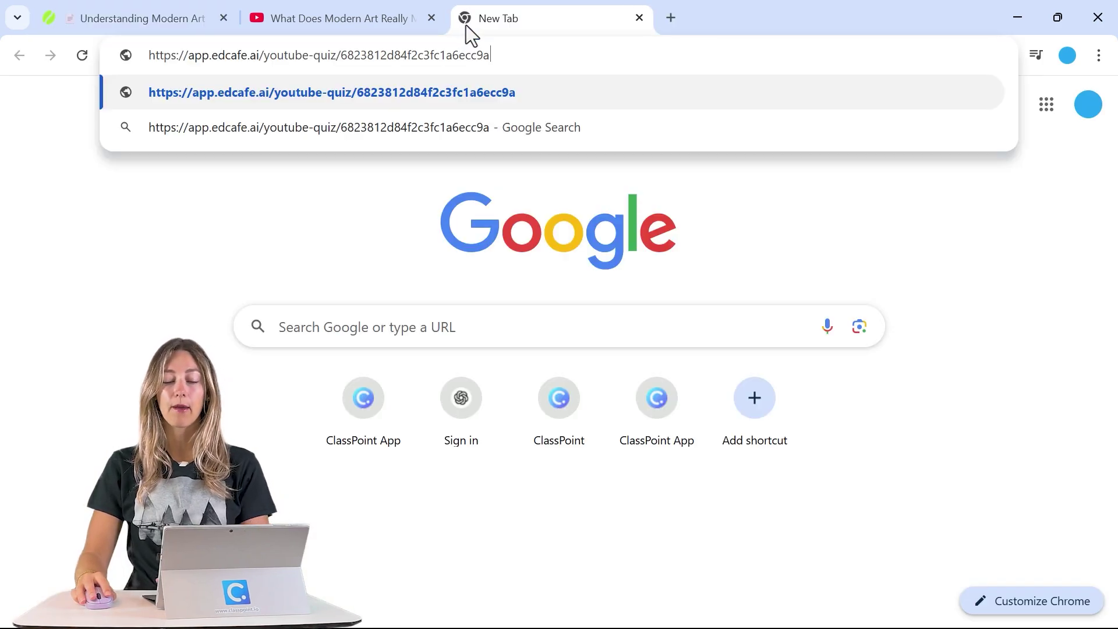
key(Return)
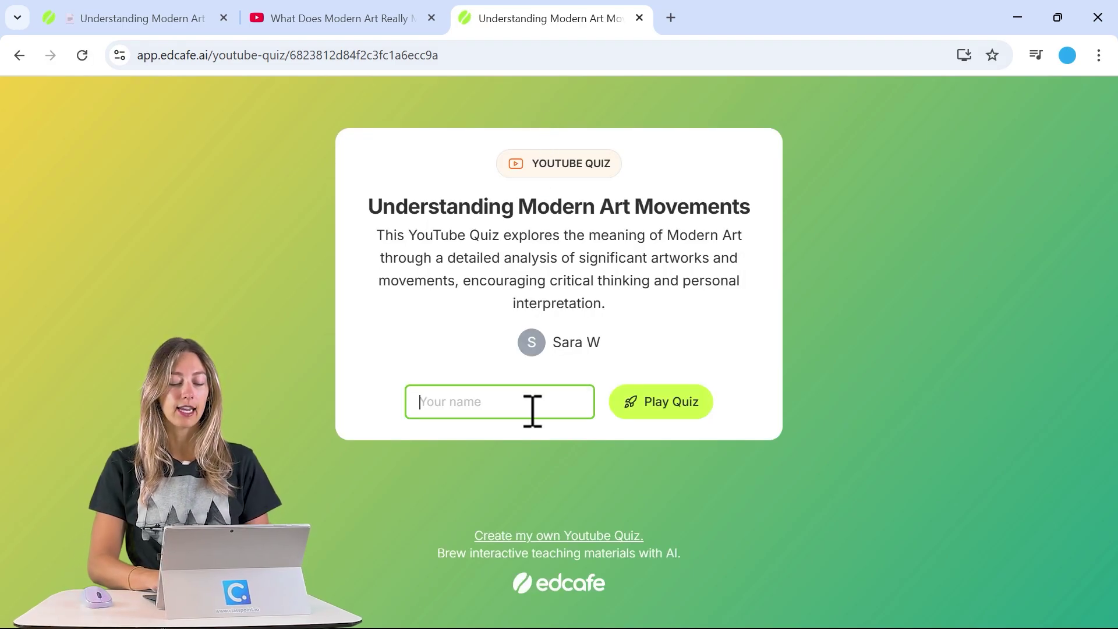
key(Return)
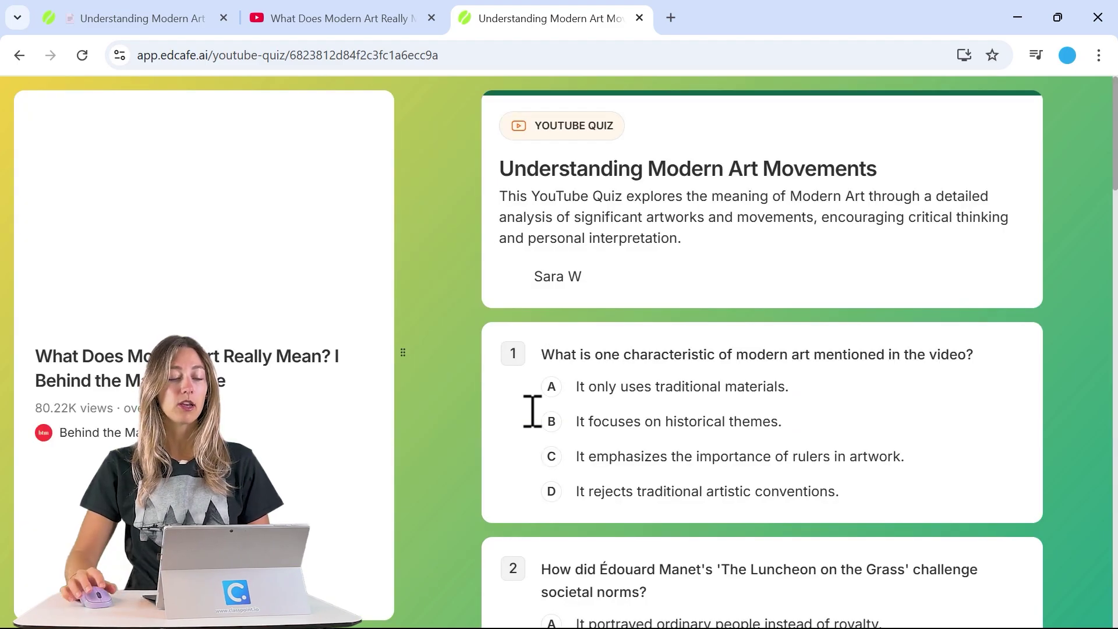
drag(405, 353, 469, 349)
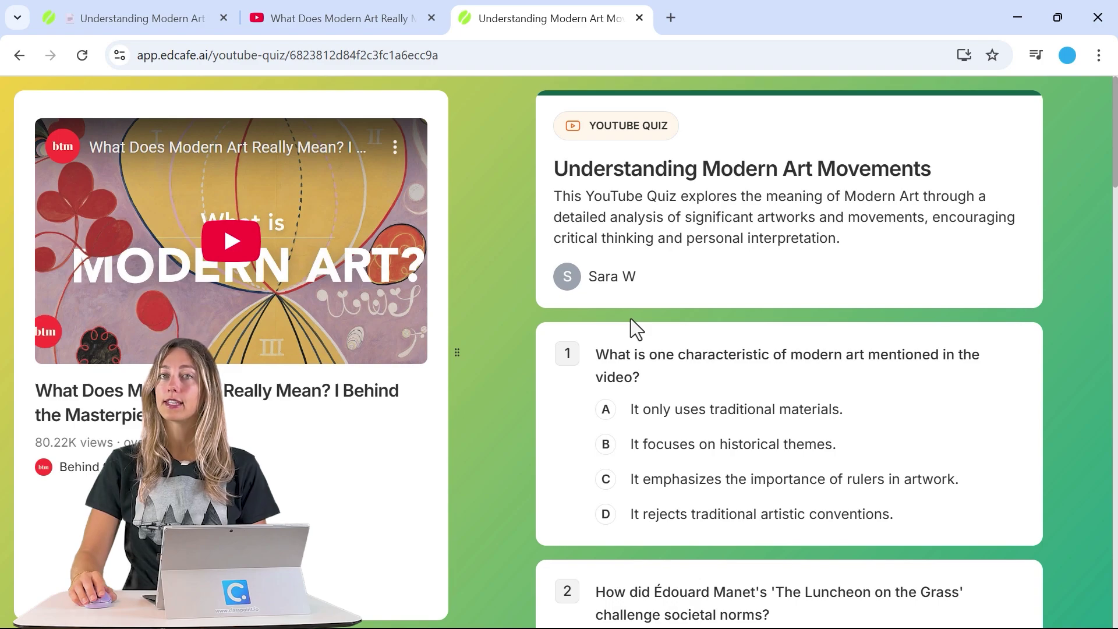
scroll(630, 319, down, 3)
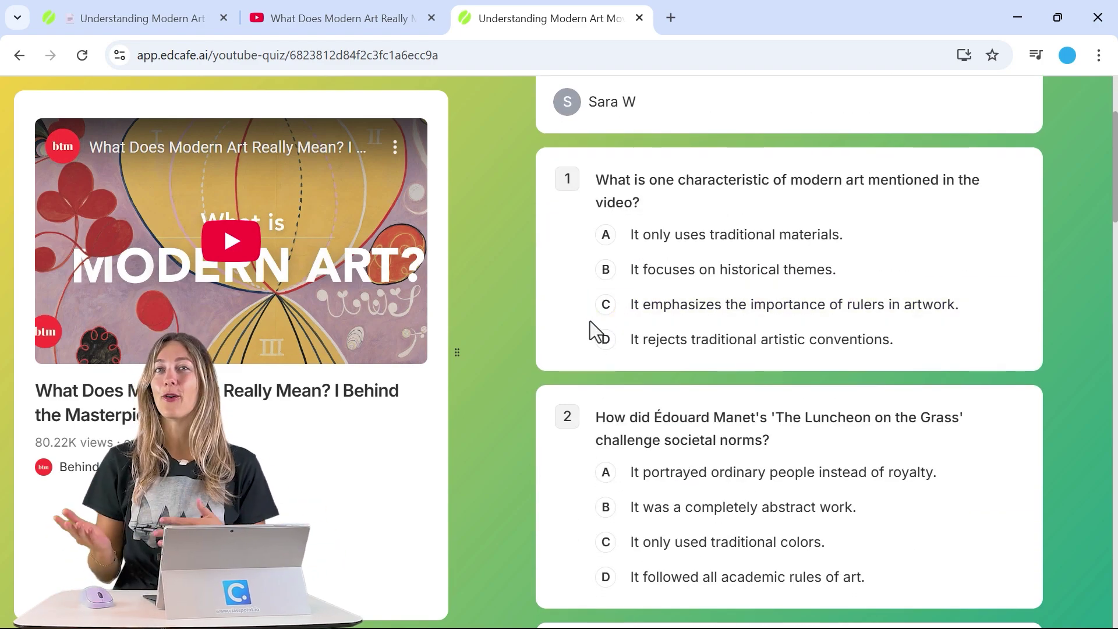
Step: Answer questions 1–6, e.g. 'It only uses traditional materials' and 'She painted only landscapes'
click(690, 236)
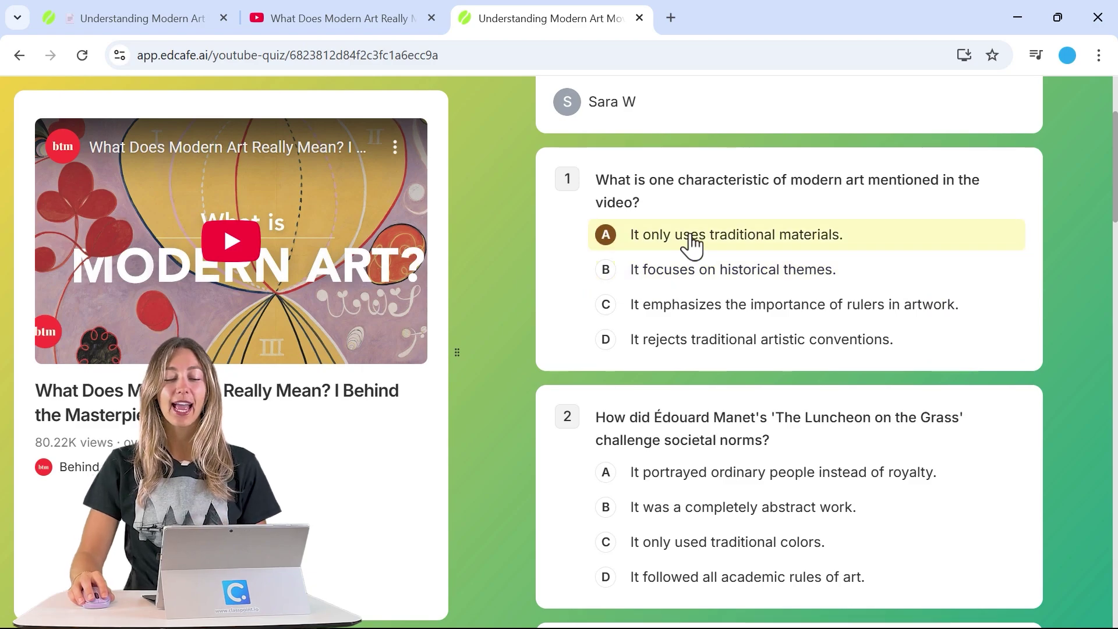
click(694, 472)
scroll(694, 483, down, 6)
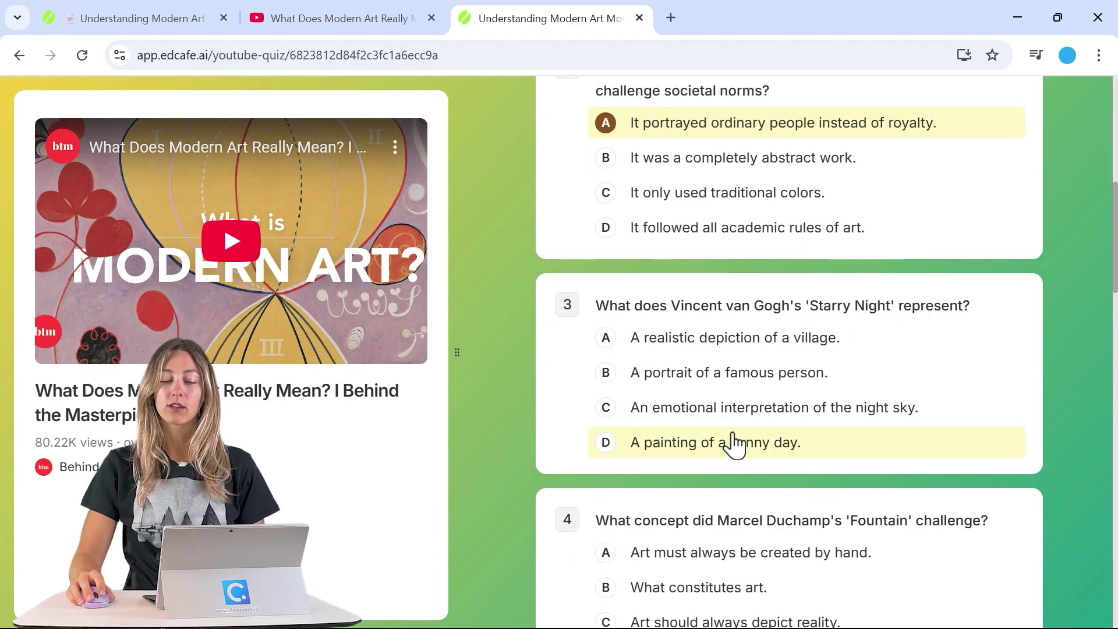
click(741, 409)
scroll(745, 407, down, 5)
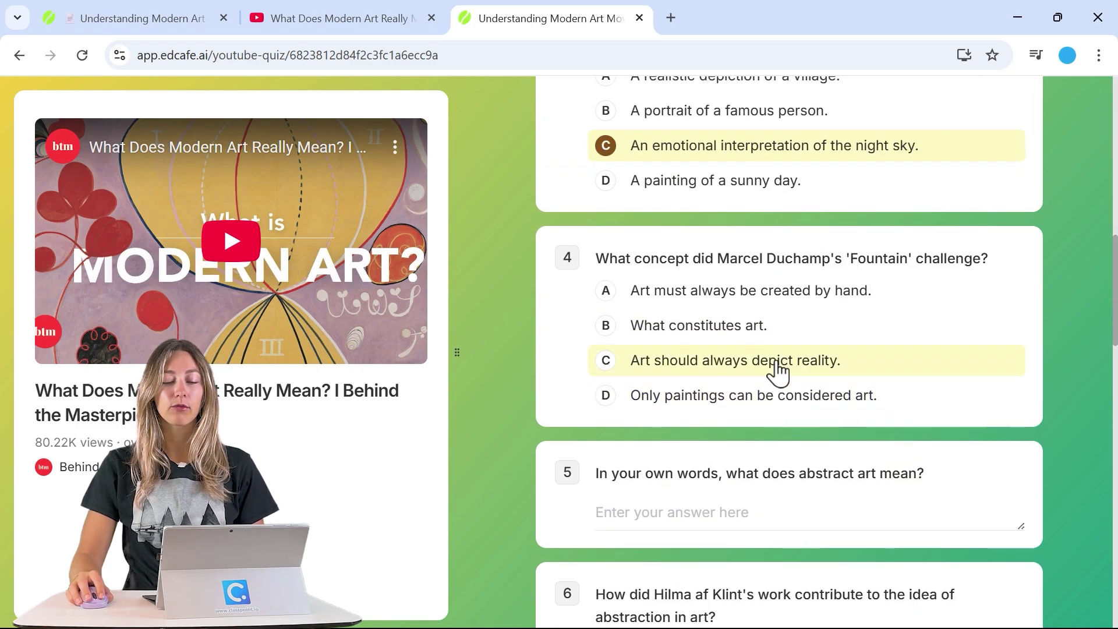
click(774, 364)
scroll(778, 373, down, 2)
scroll(780, 361, down, 1)
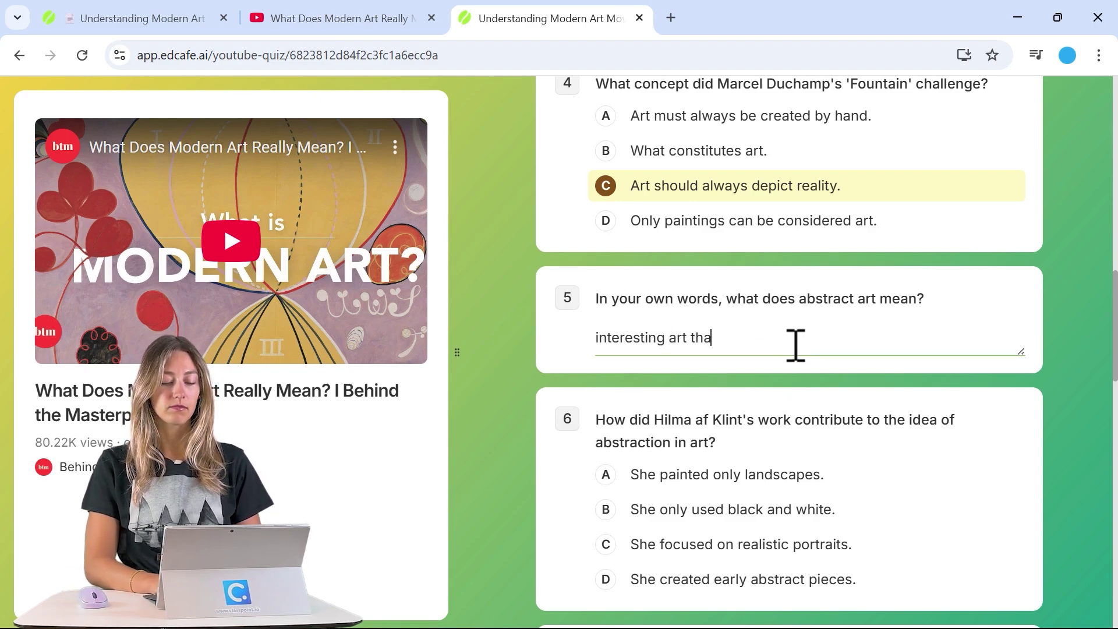
scroll(783, 388, down, 1)
click(782, 387)
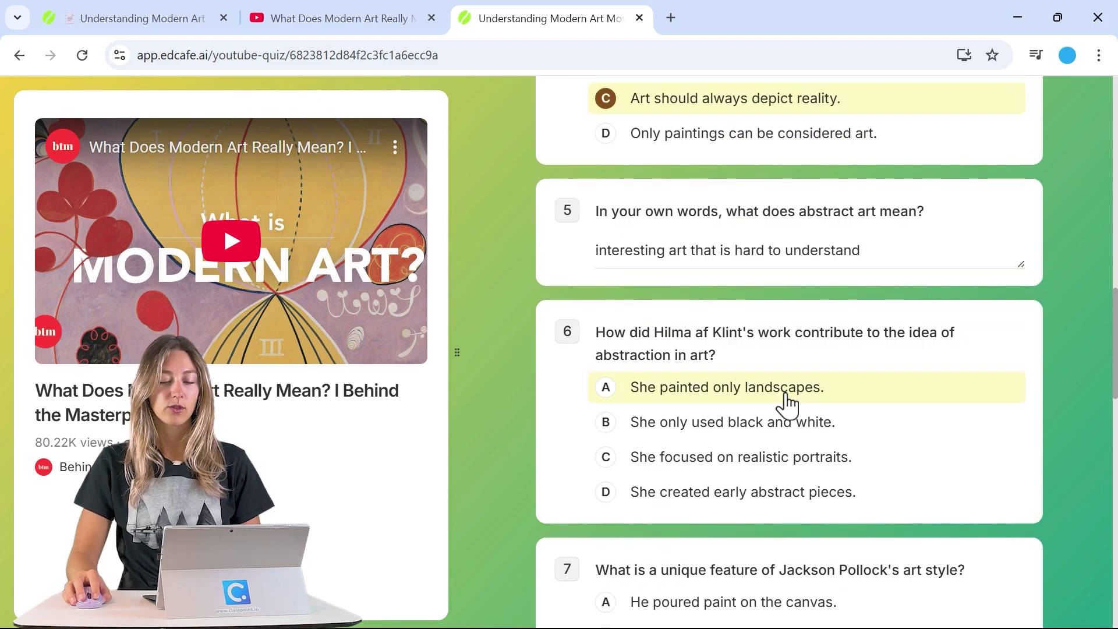
Step: Answer questions 7–10, choosing option B for 9 and 10, and submit the answers
scroll(783, 388, down, 3)
click(783, 383)
scroll(784, 387, down, 3)
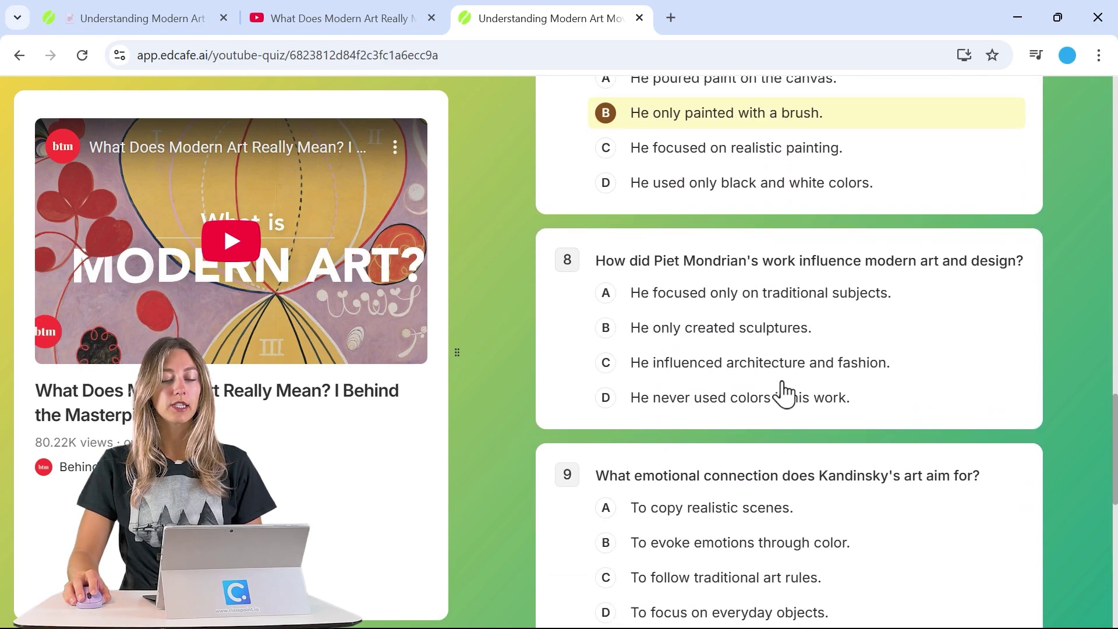
click(790, 333)
scroll(790, 333, down, 3)
click(791, 283)
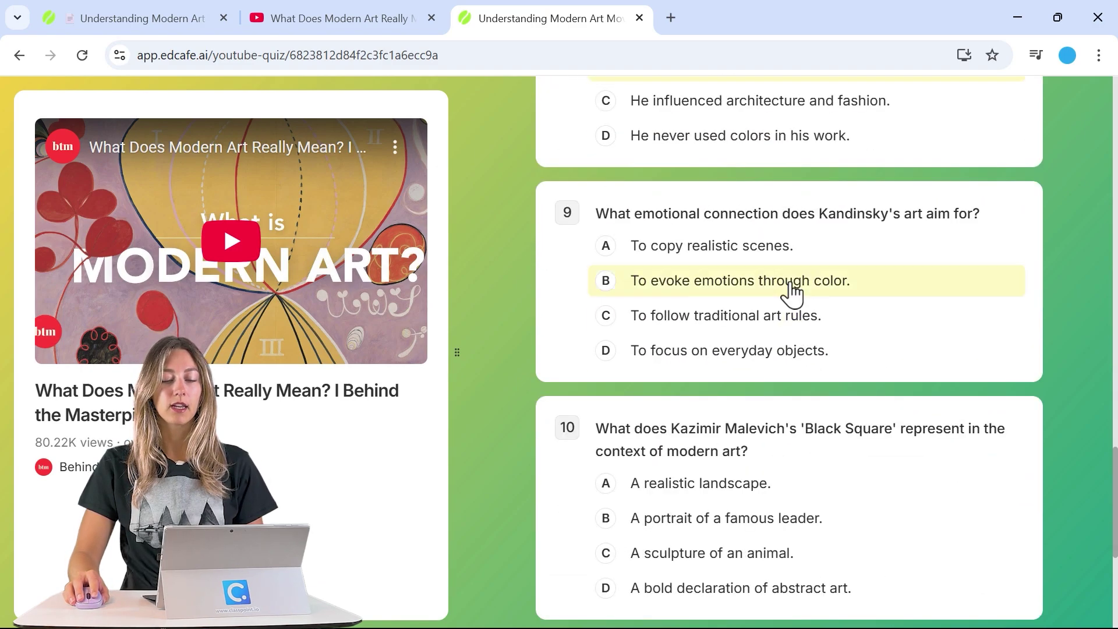
click(767, 520)
scroll(774, 519, down, 5)
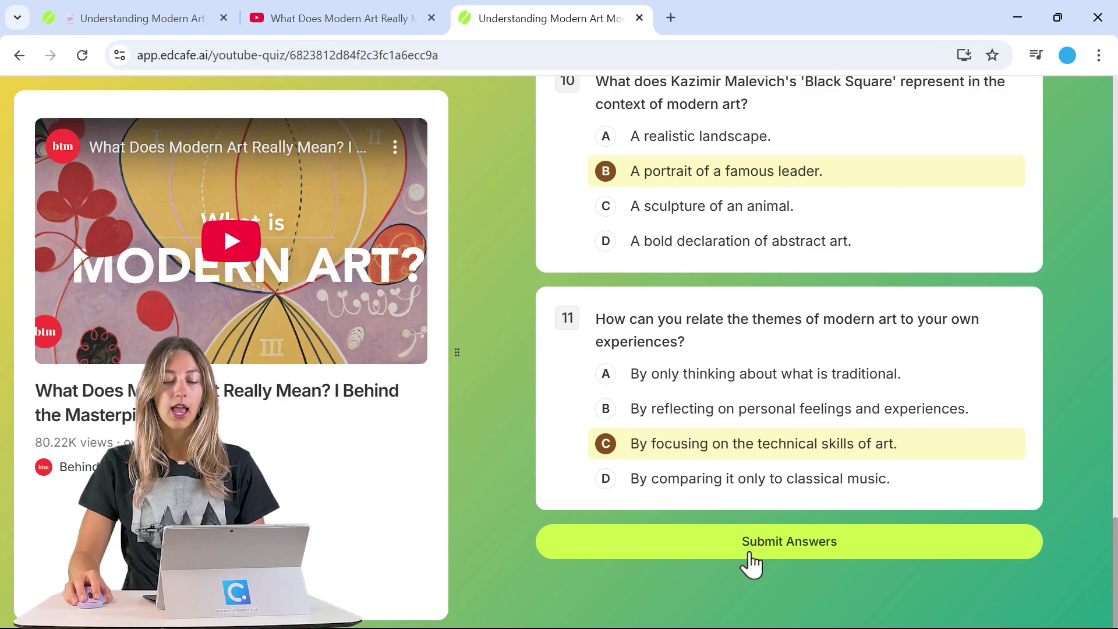
click(745, 560)
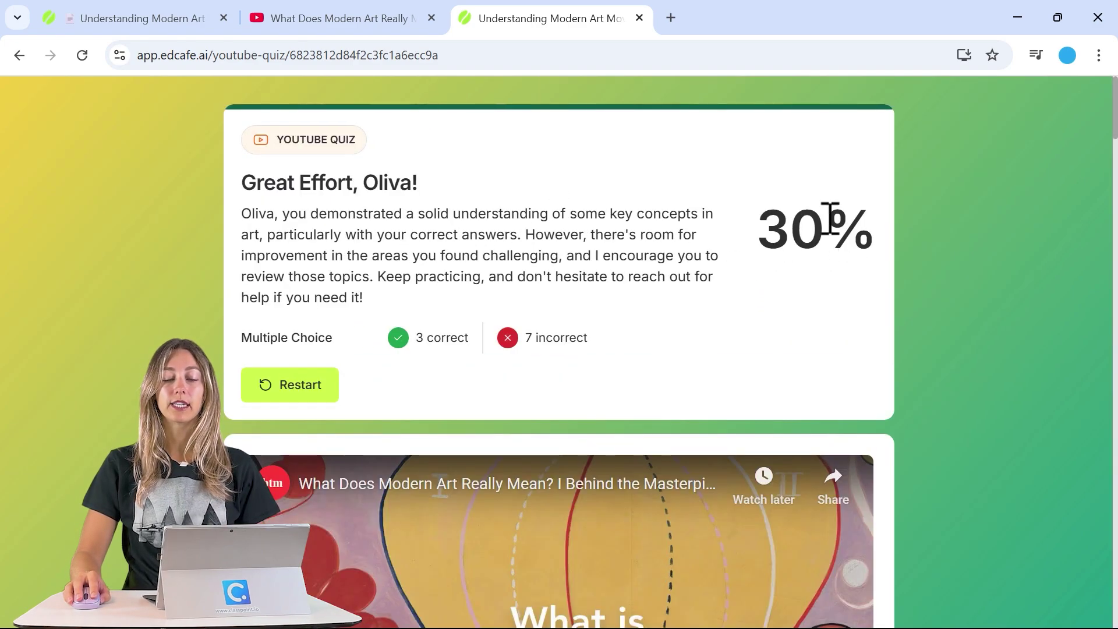
Step: Review the graded results: the 30% score, question explanations and question 5's AI feedback
drag(784, 227, 882, 233)
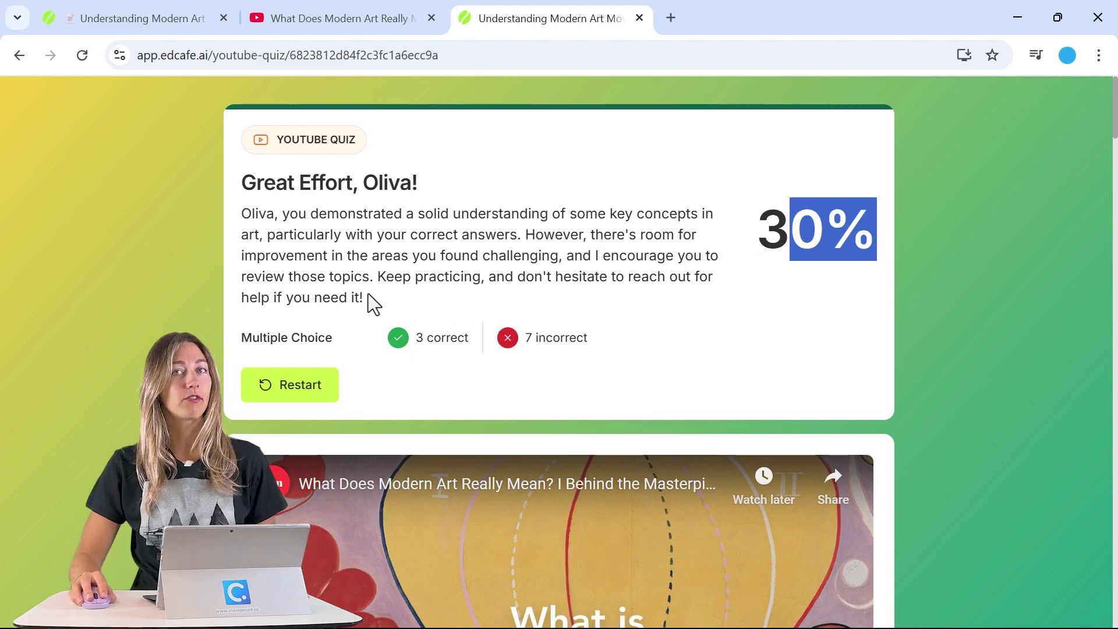
scroll(377, 291, down, 4)
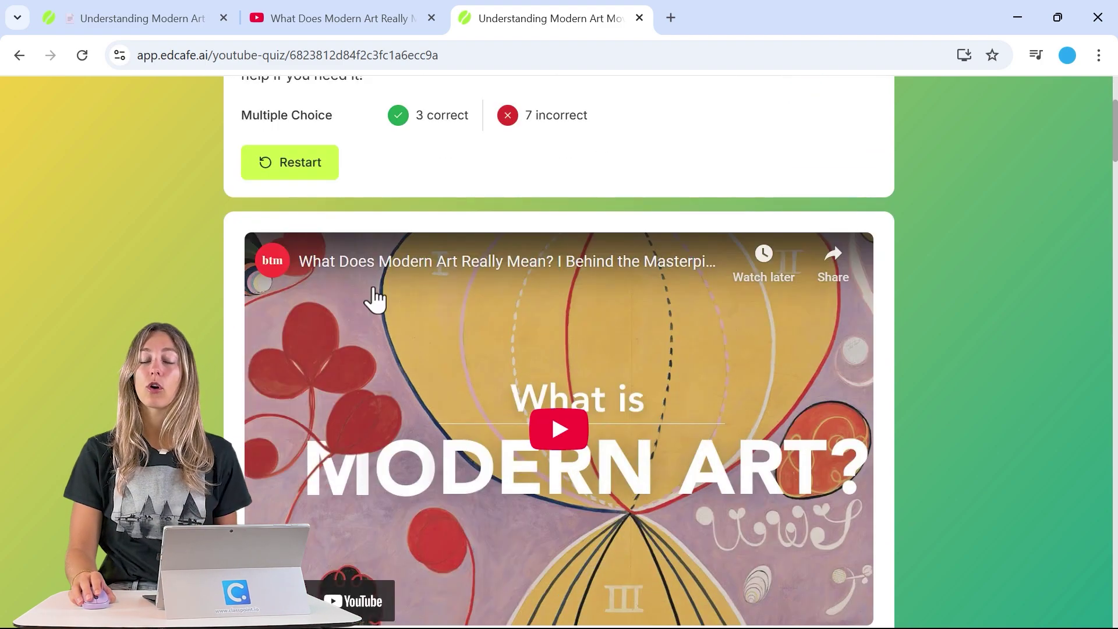
scroll(374, 297, down, 10)
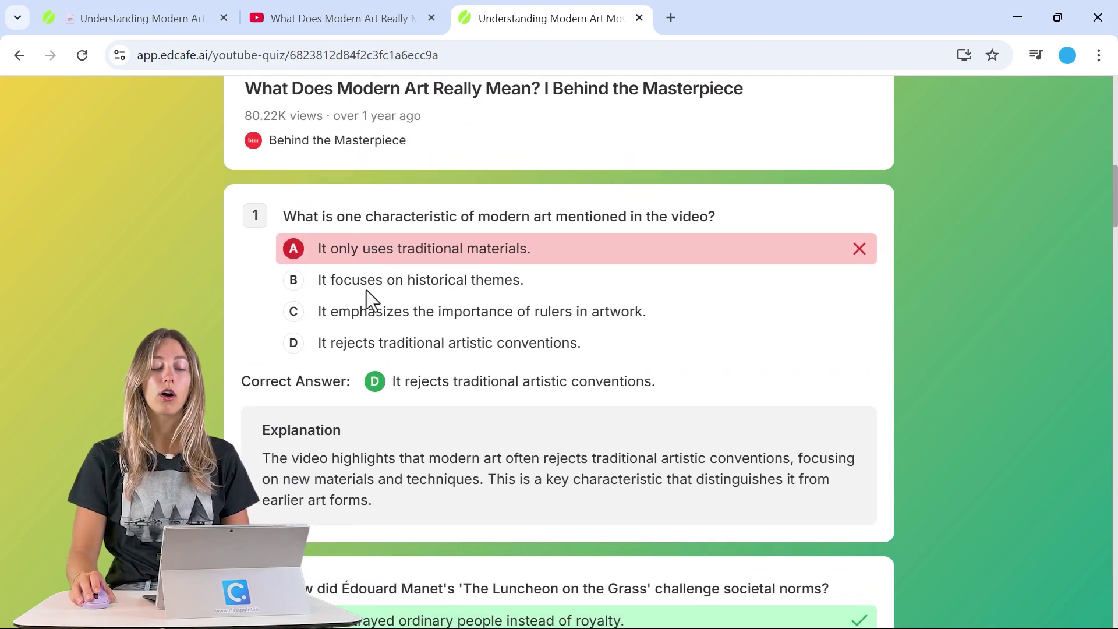
scroll(361, 297, down, 1)
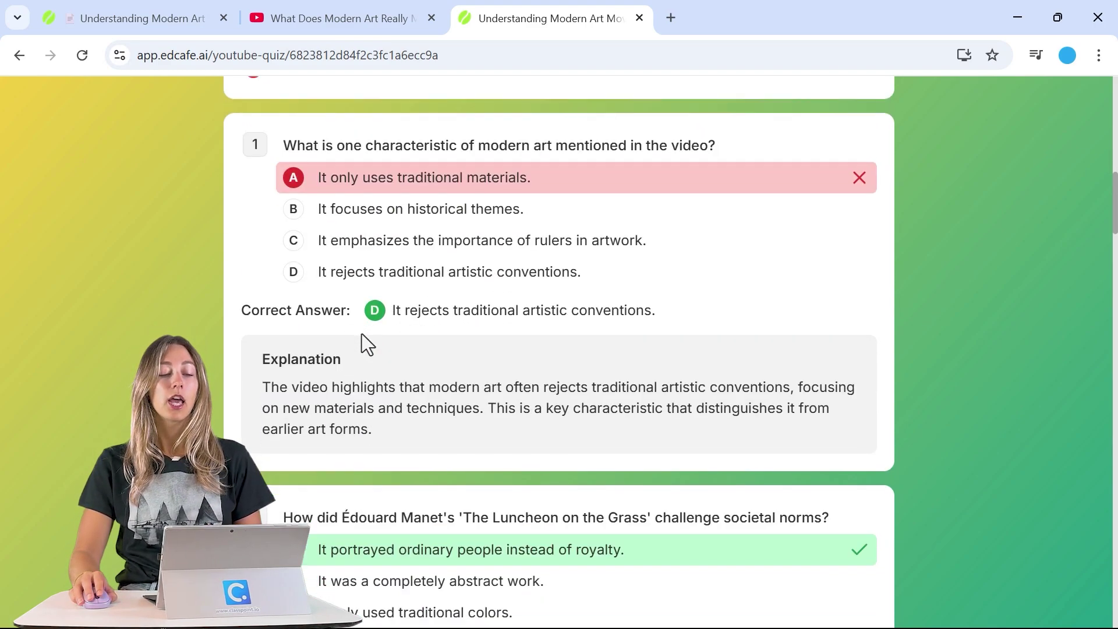
scroll(361, 340, down, 1)
drag(375, 413, 256, 362)
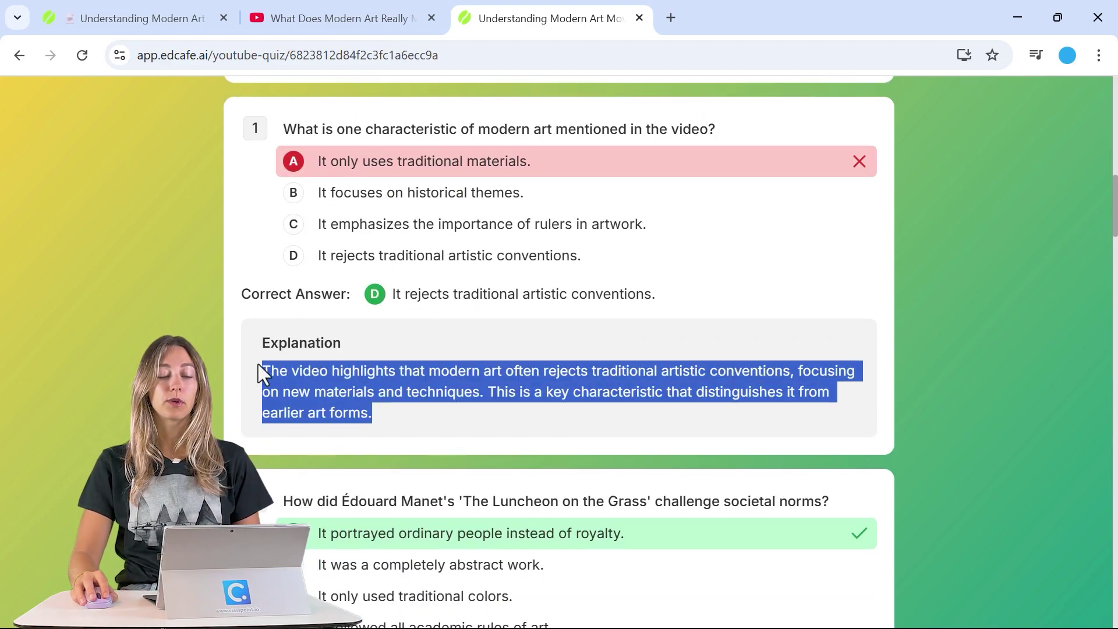
click(278, 369)
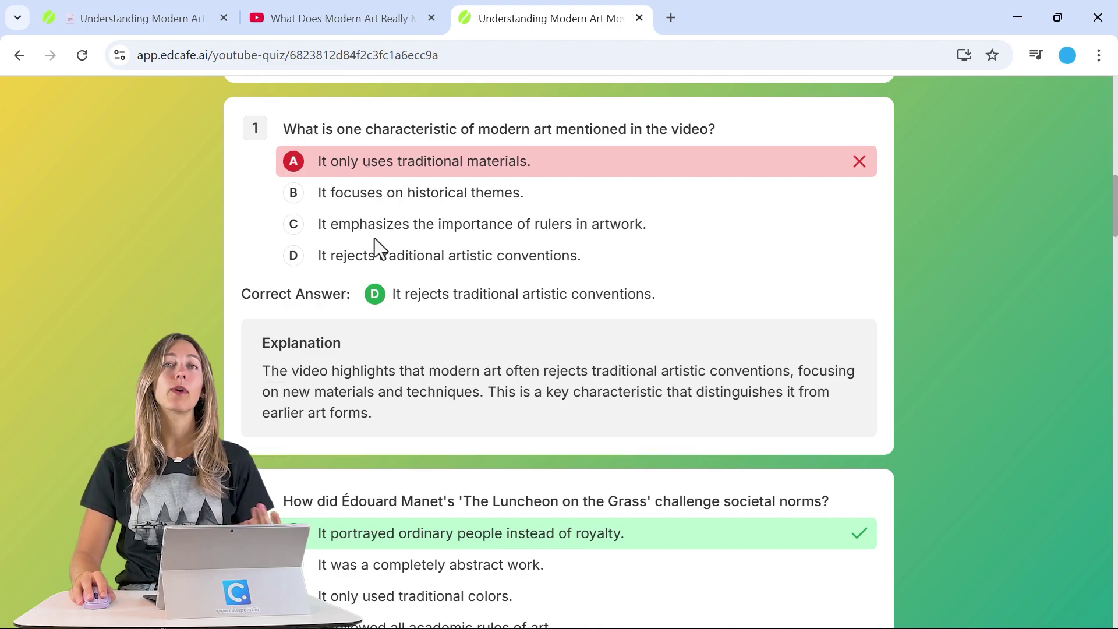
scroll(384, 240, down, 1)
scroll(387, 238, down, 1)
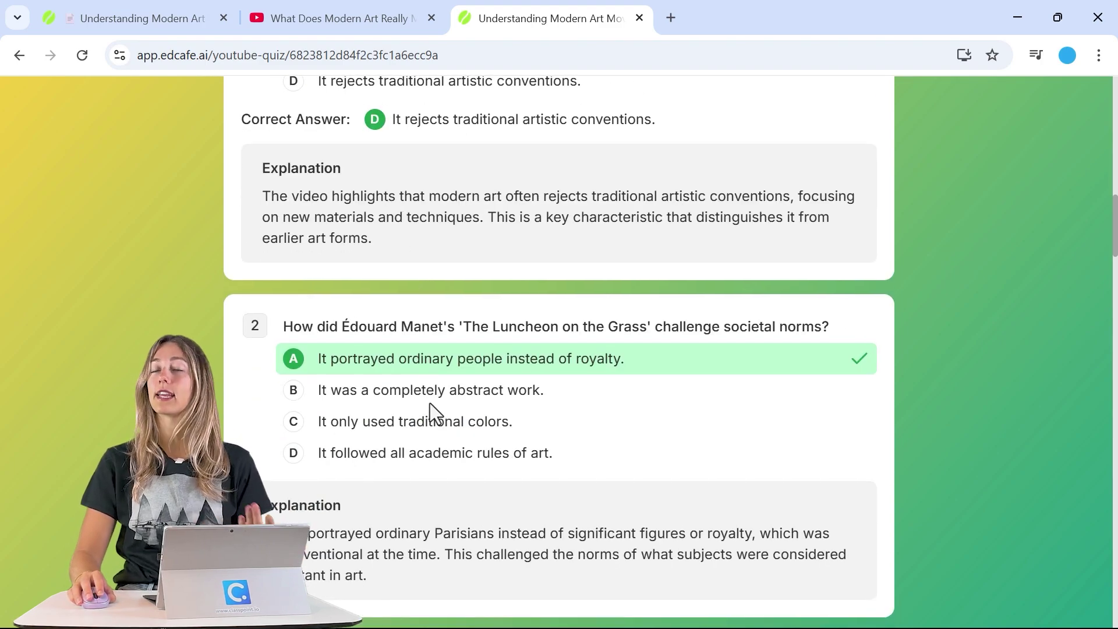
scroll(433, 400, down, 7)
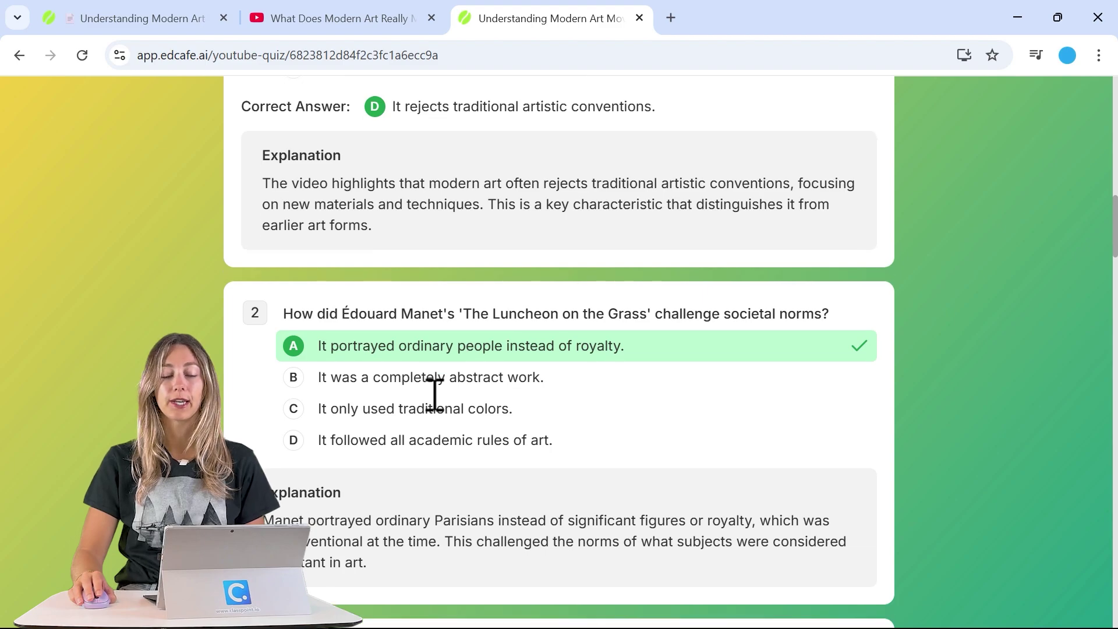
scroll(425, 393, down, 7)
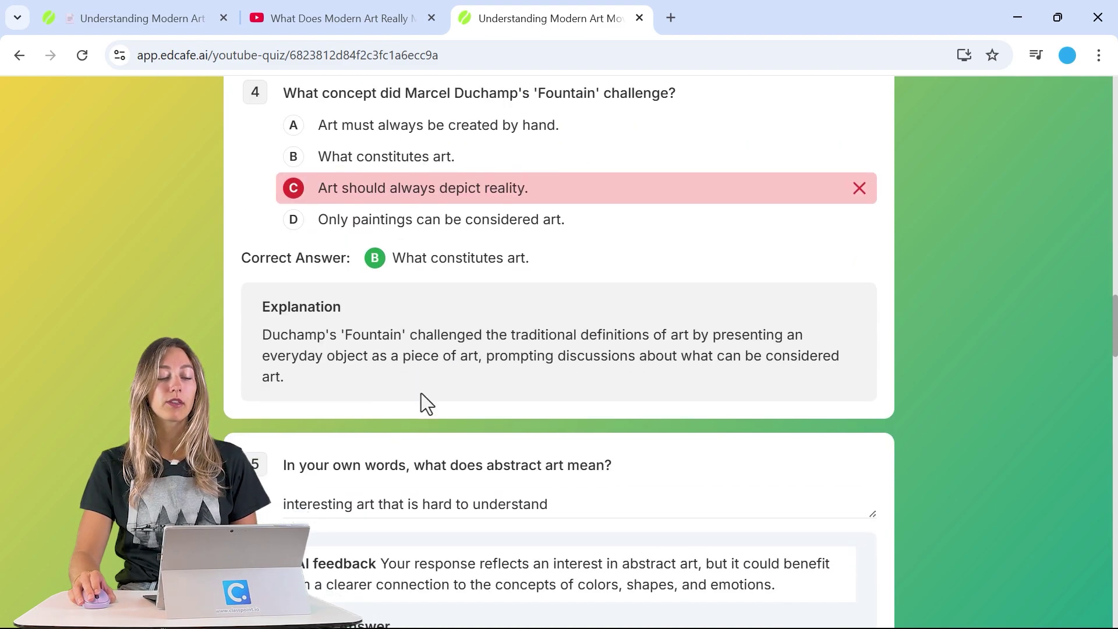
scroll(492, 355, down, 1)
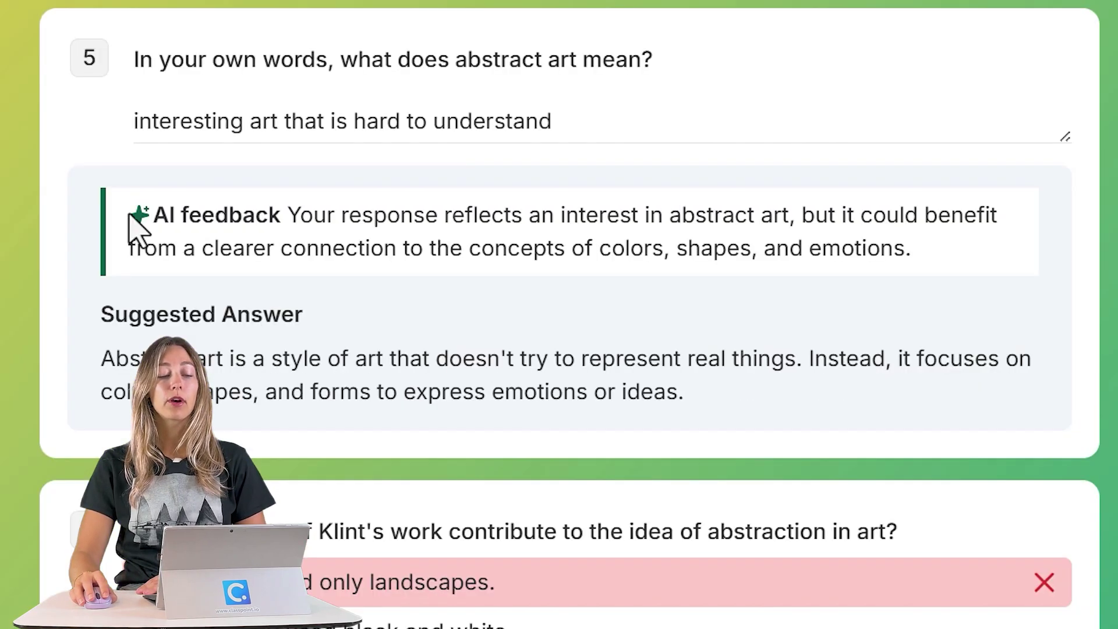
drag(129, 214, 924, 267)
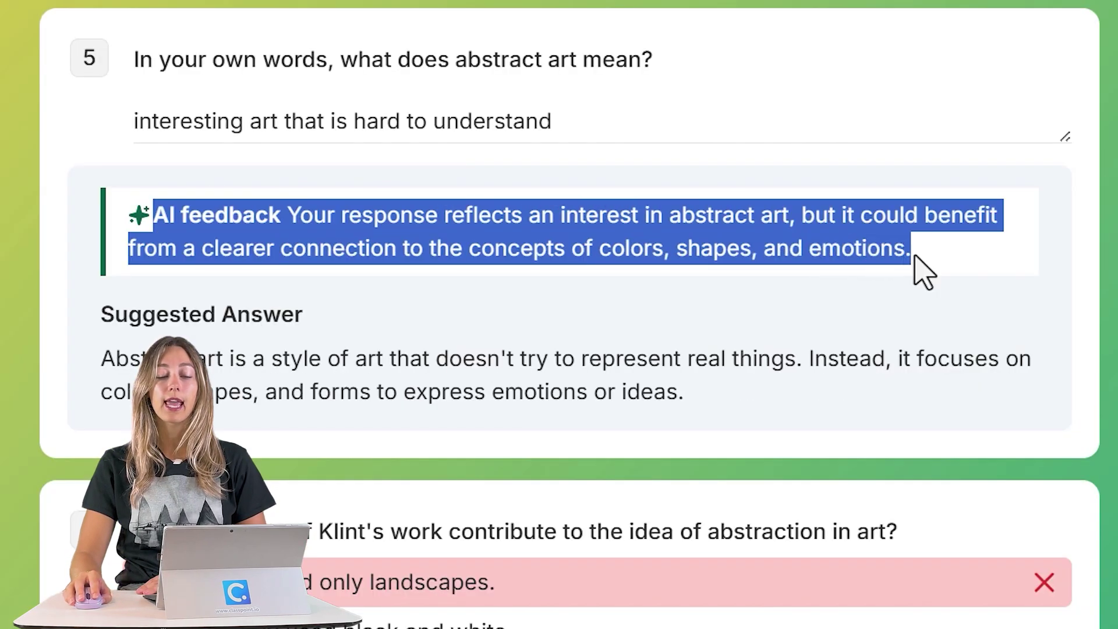
click(925, 266)
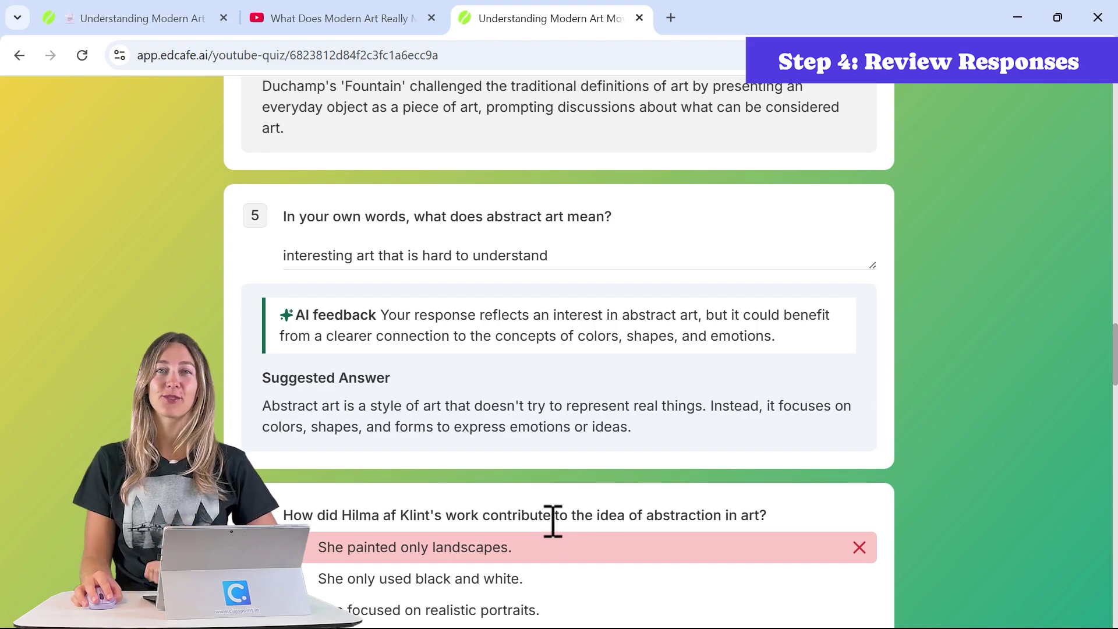
Step: Back on the library tab, close the Assign dialog and open the Responses (1) report
click(170, 25)
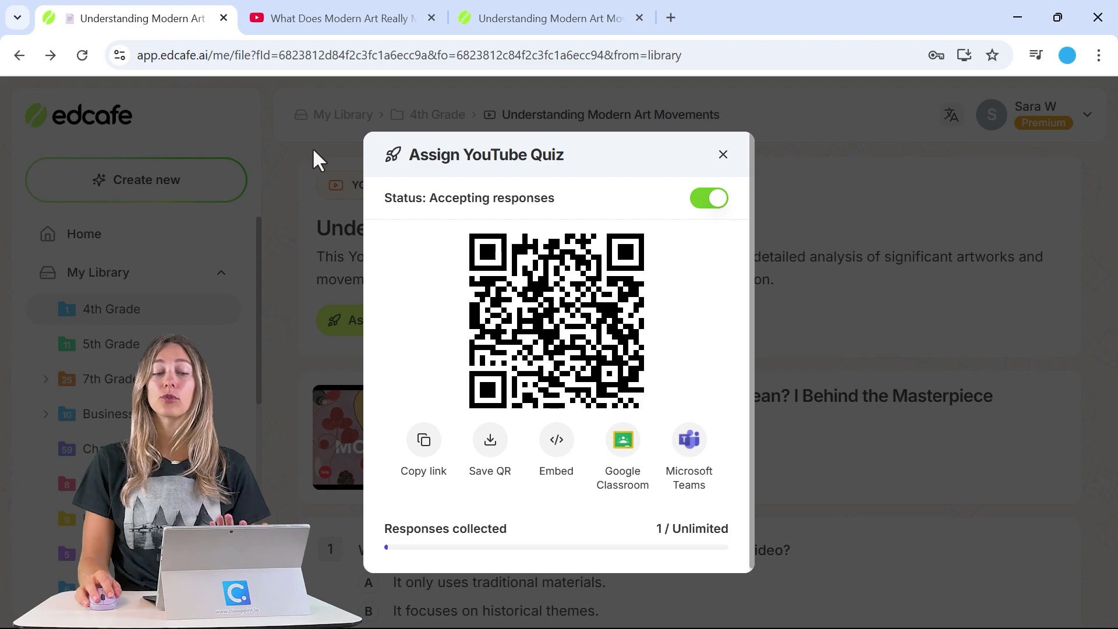
click(724, 155)
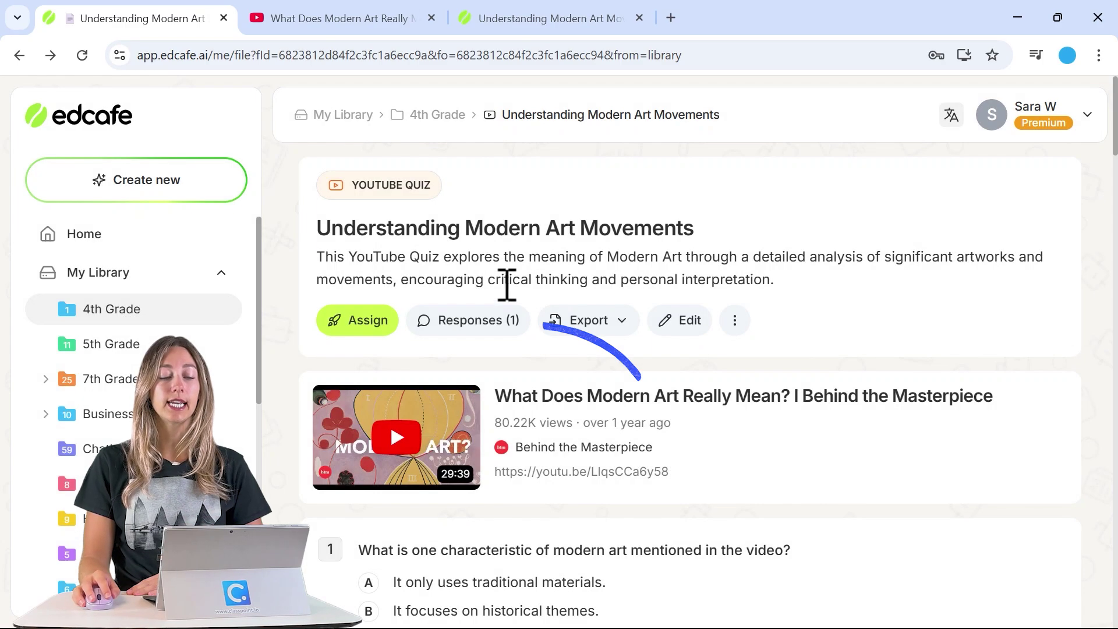
click(491, 326)
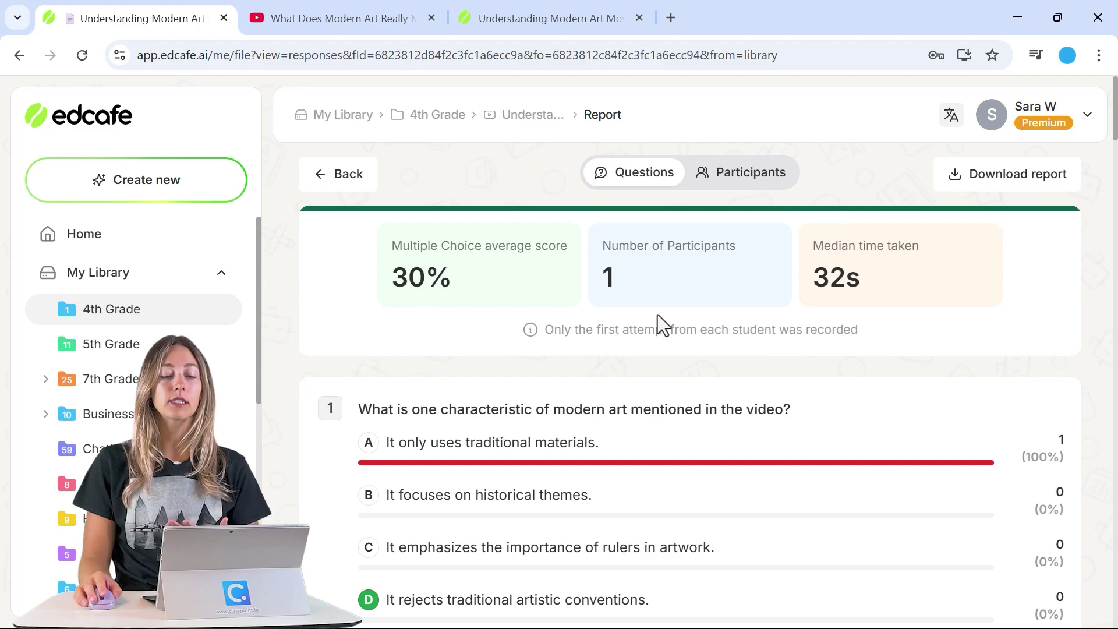
scroll(658, 315, down, 2)
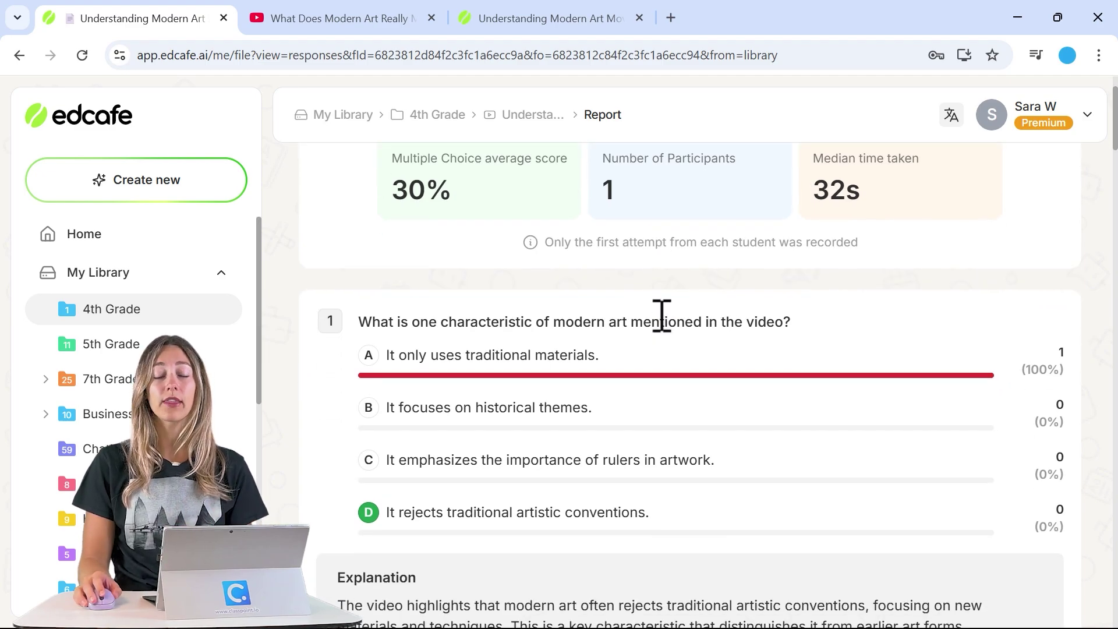
scroll(658, 315, down, 3)
scroll(659, 315, down, 6)
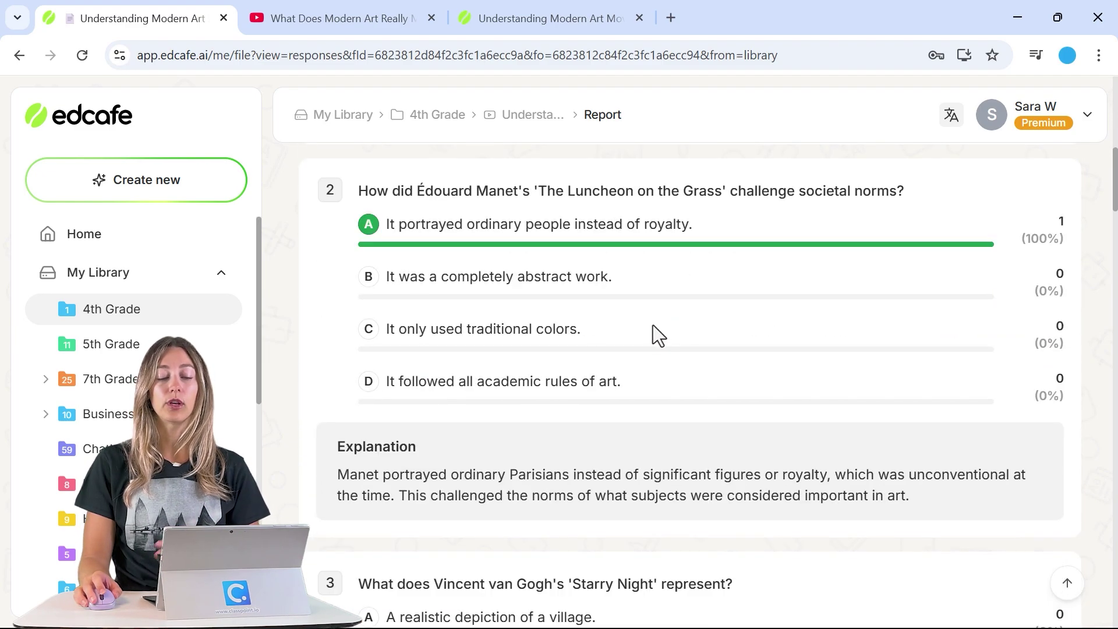
scroll(655, 334, up, 2)
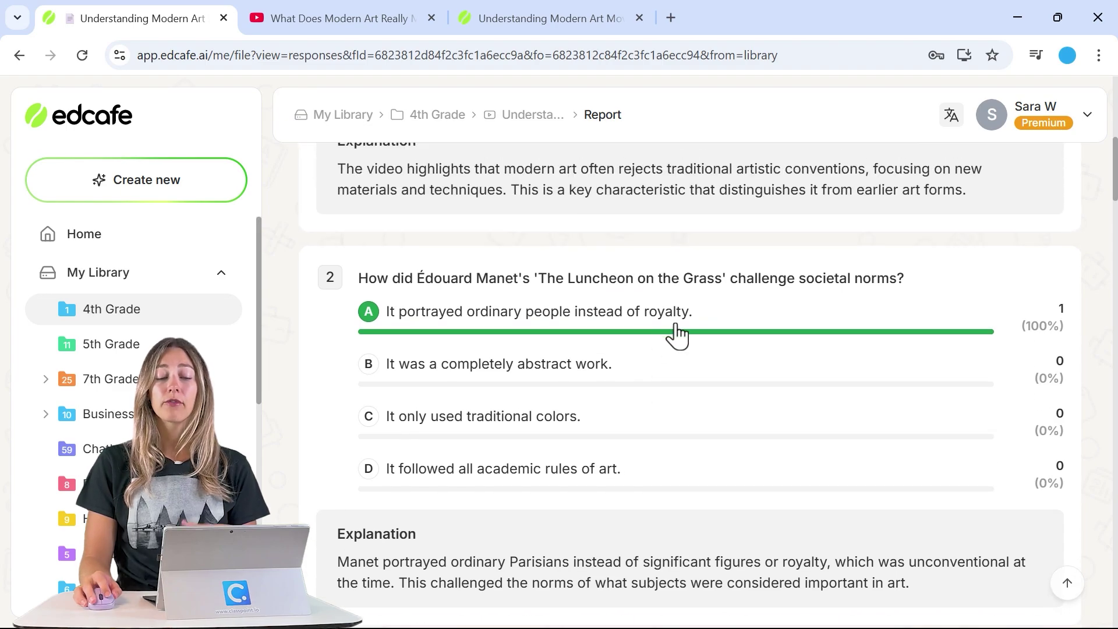
click(680, 334)
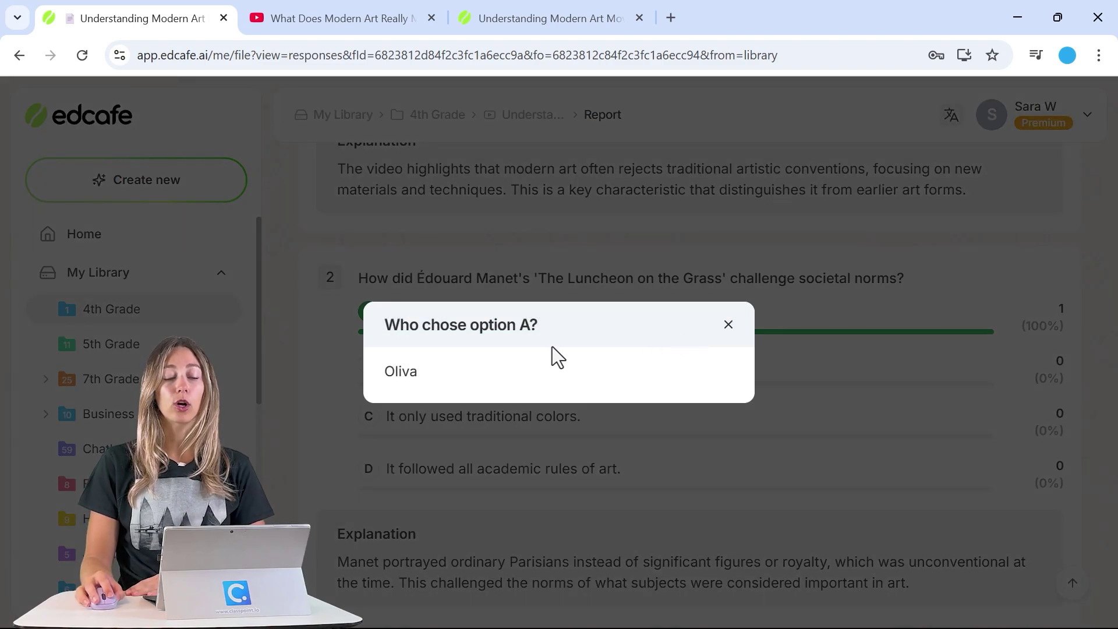
click(728, 324)
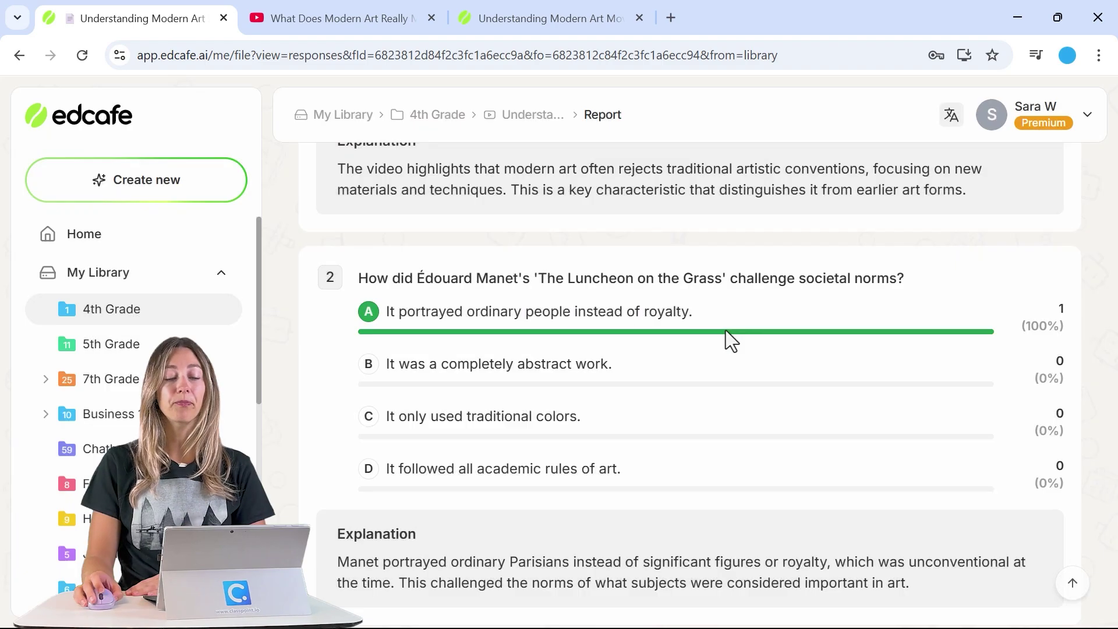
scroll(725, 331, up, 7)
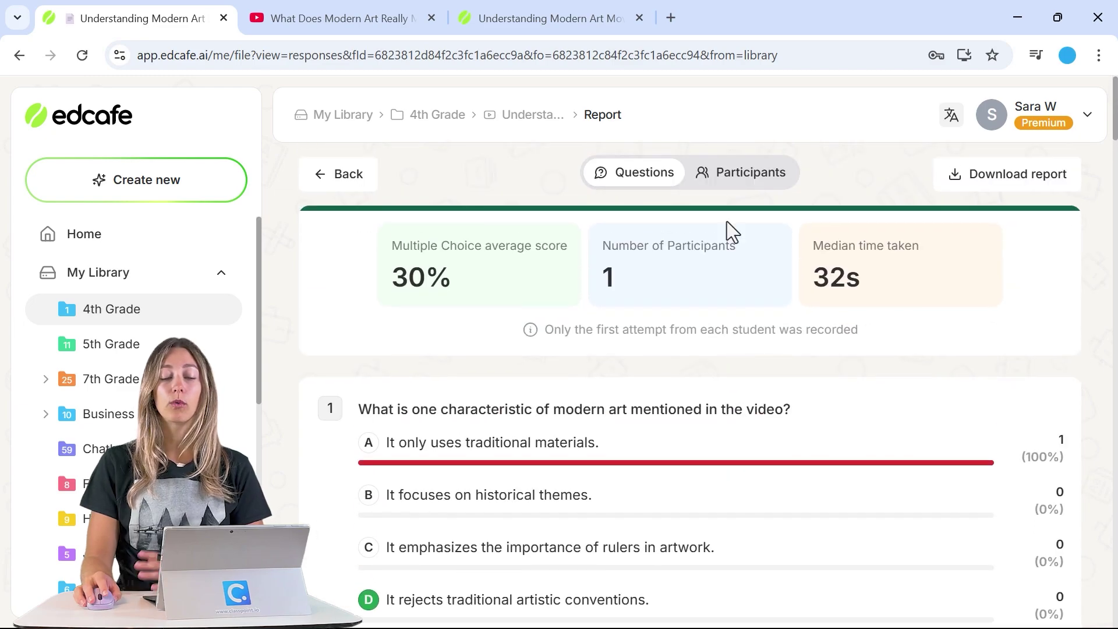
Step: List the participants, view the lone student's 30% (3 out of 10) Quiz Result, then close it
click(735, 184)
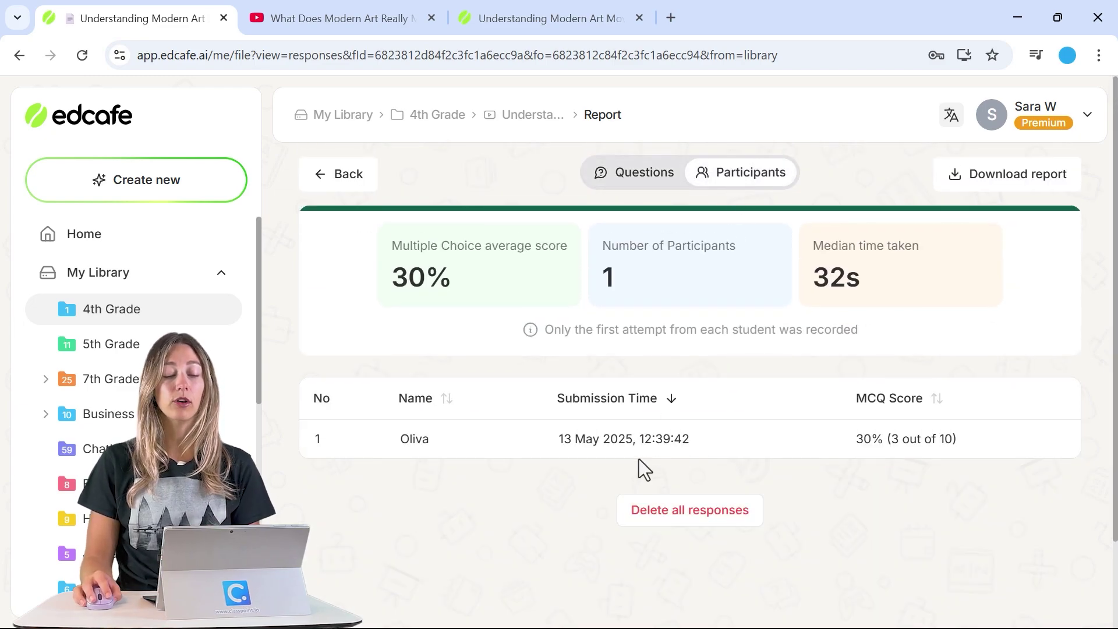
click(468, 442)
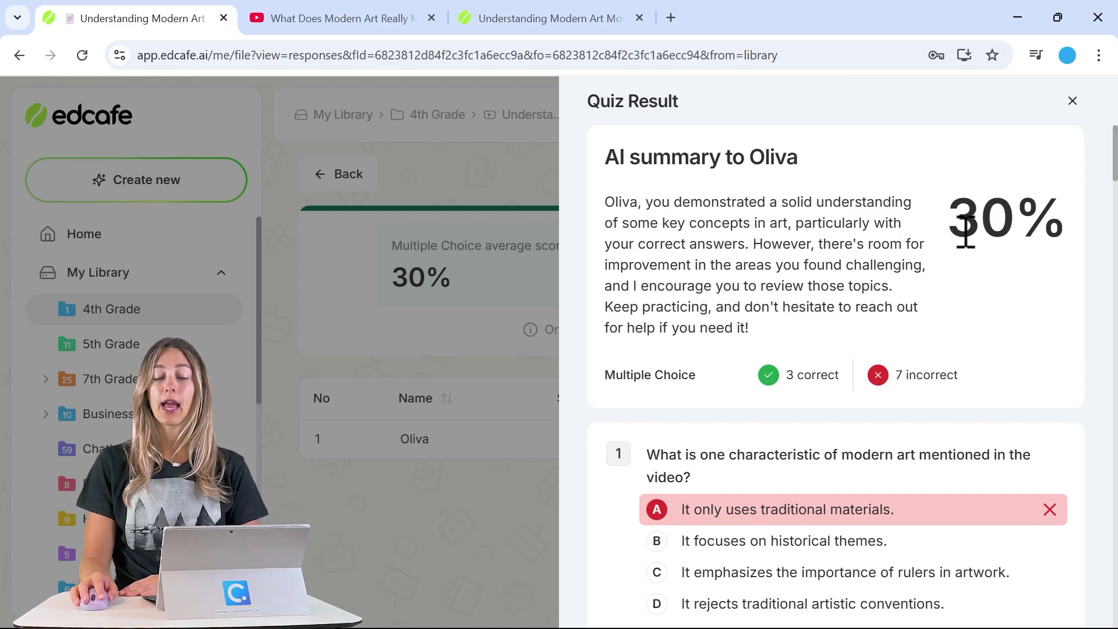
drag(965, 233, 1088, 235)
click(1077, 253)
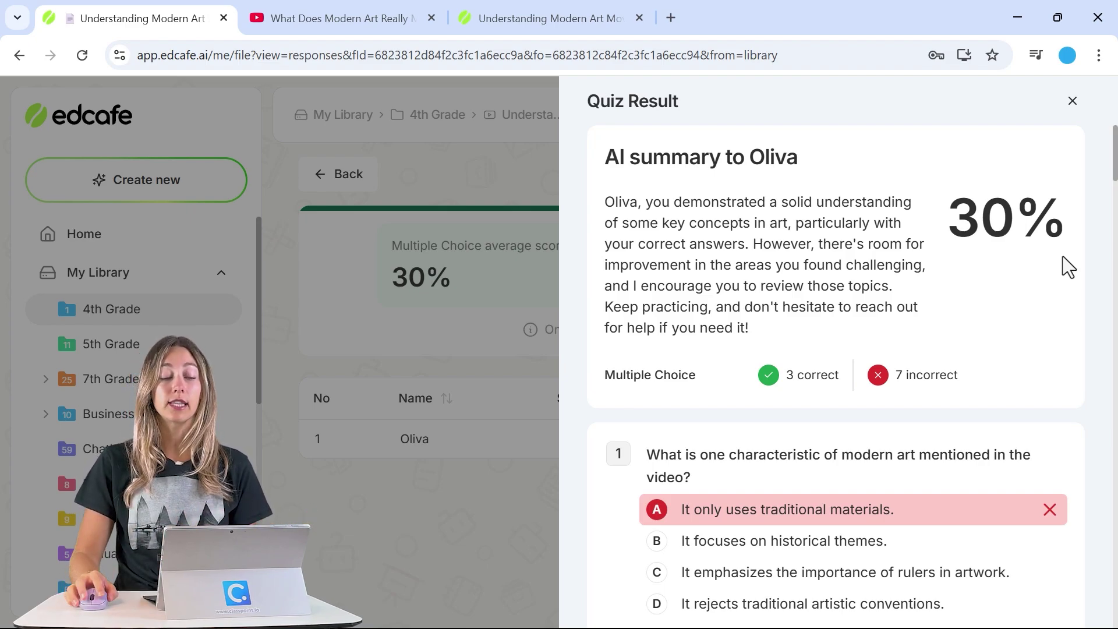
click(489, 455)
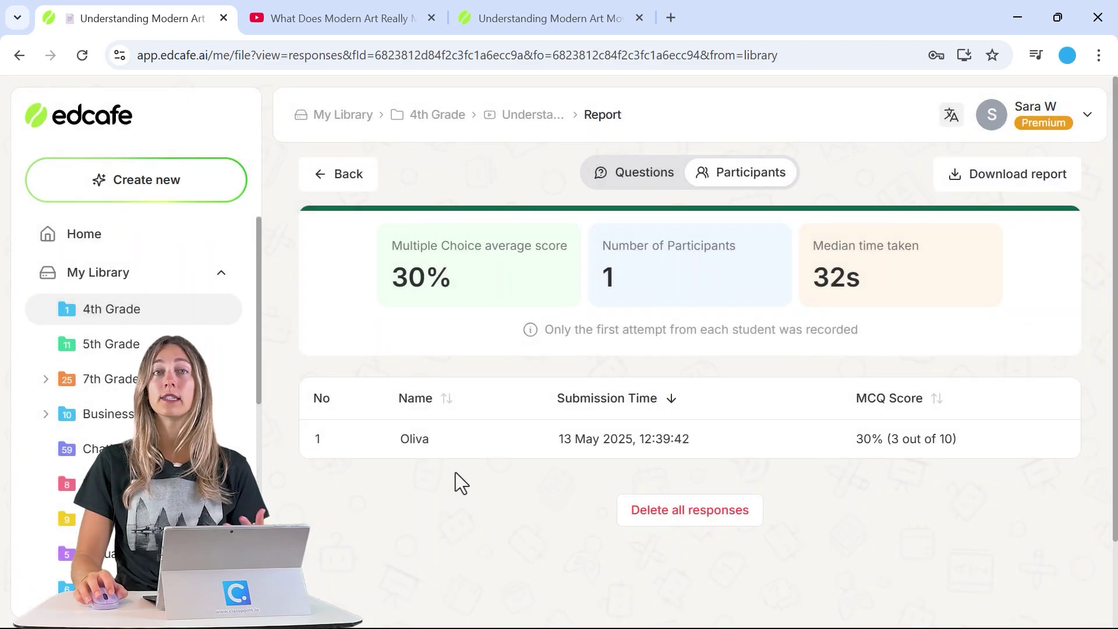
Step: Go back to the 4th Grade folder showing the 'Understanding Modern Art Movements' YouTube Quiz
click(151, 322)
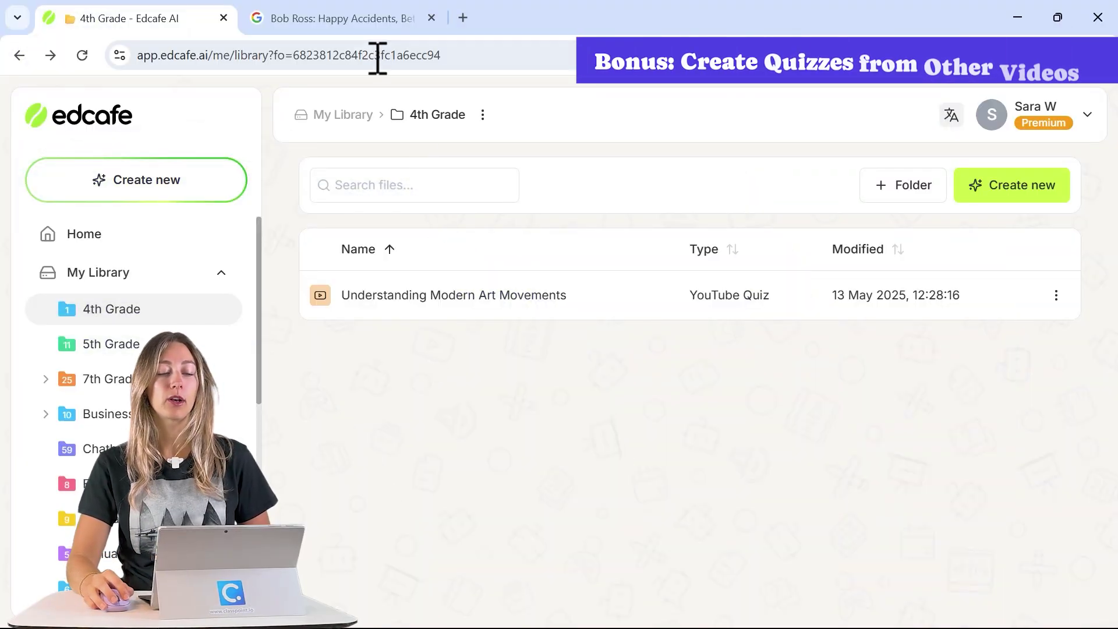
click(336, 19)
scroll(373, 215, up, 10)
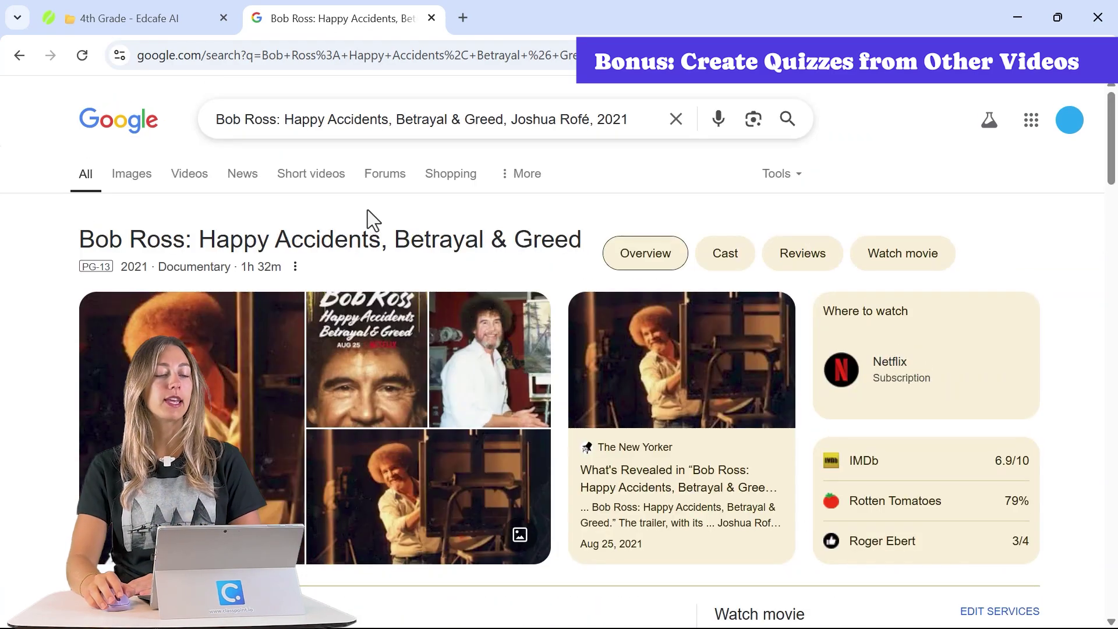
drag(83, 239, 182, 242)
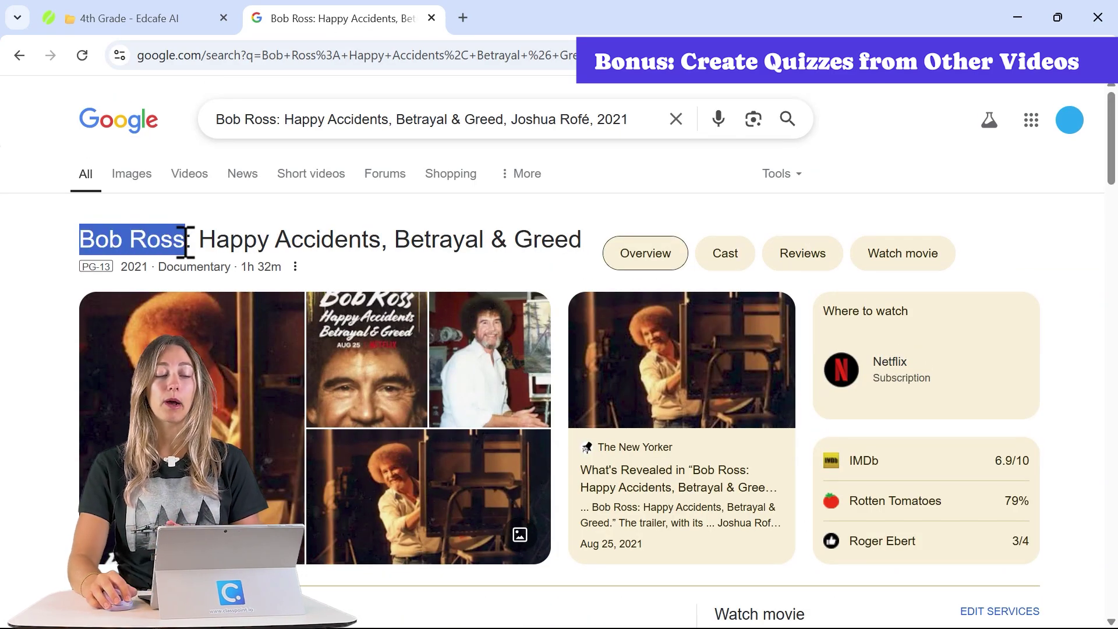
drag(80, 247, 376, 242)
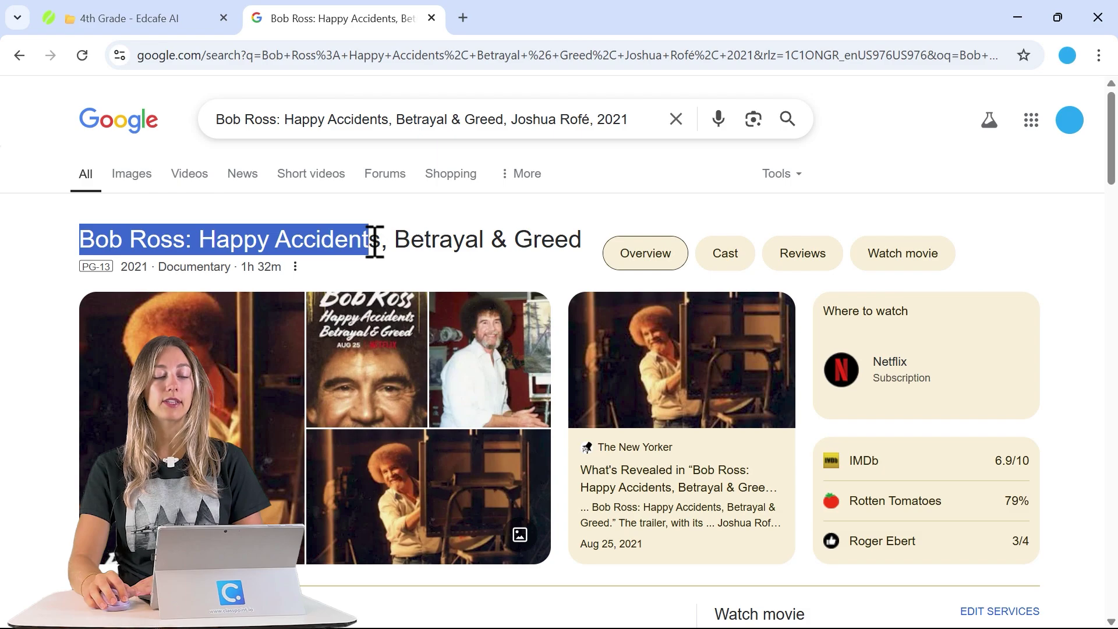
click(379, 242)
scroll(381, 233, down, 3)
scroll(385, 227, up, 3)
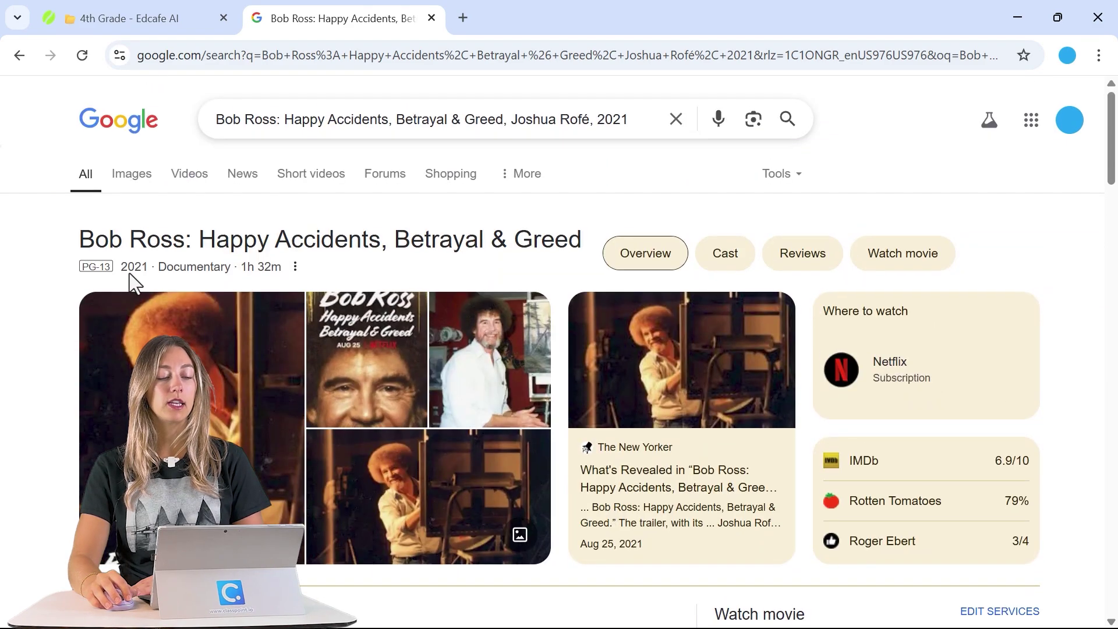
scroll(350, 256, down, 9)
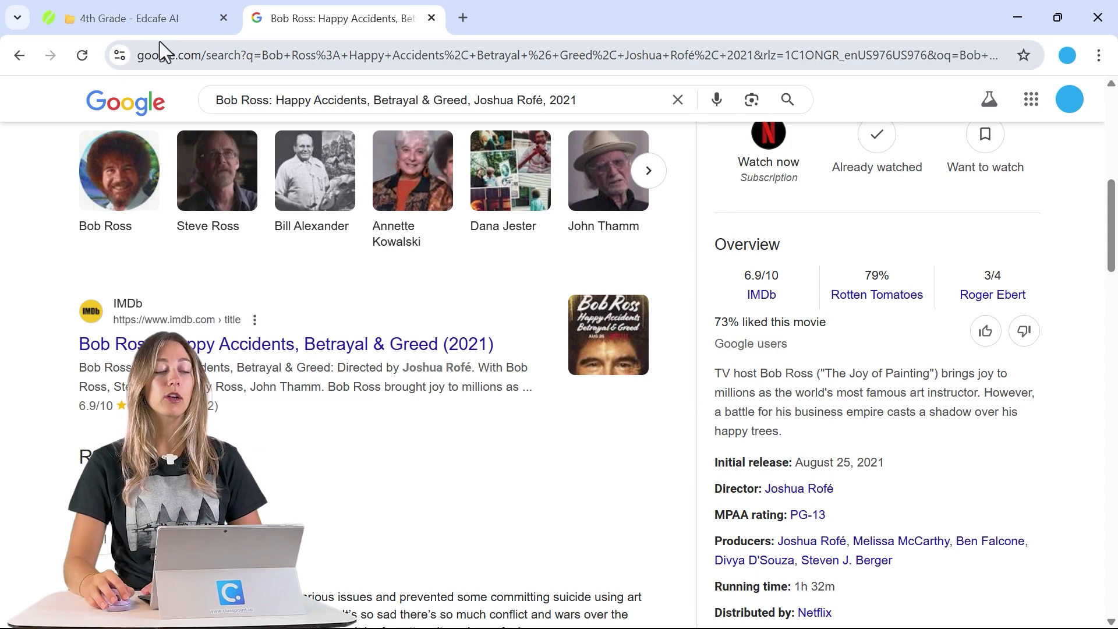
click(113, 16)
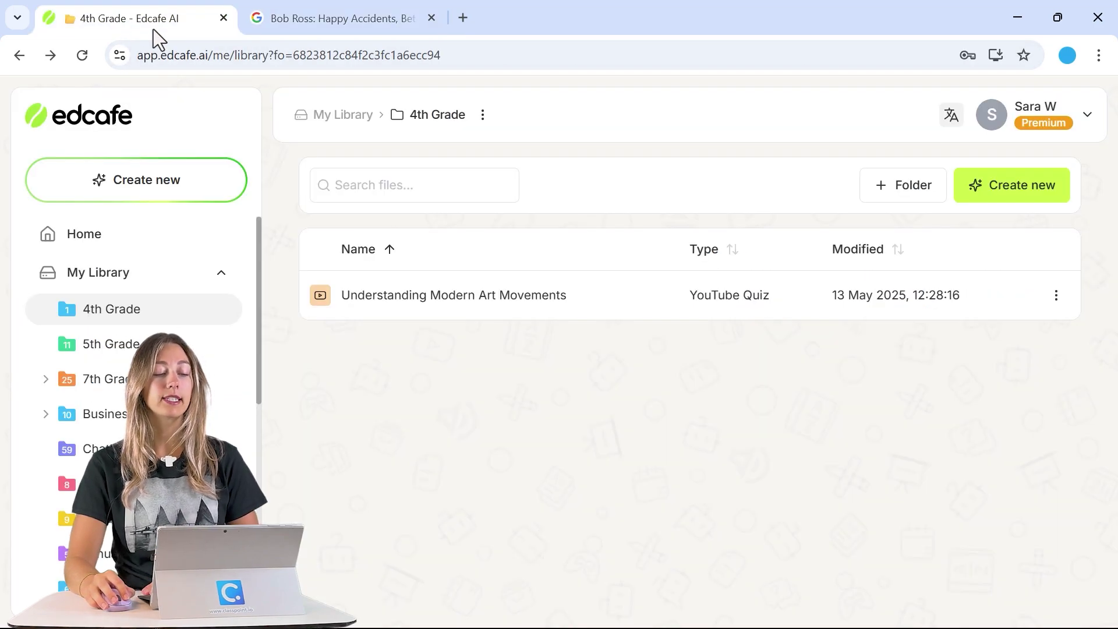
Step: Create a new quiz, trying the Text, Webpage and File sources before returning to Topic
click(218, 202)
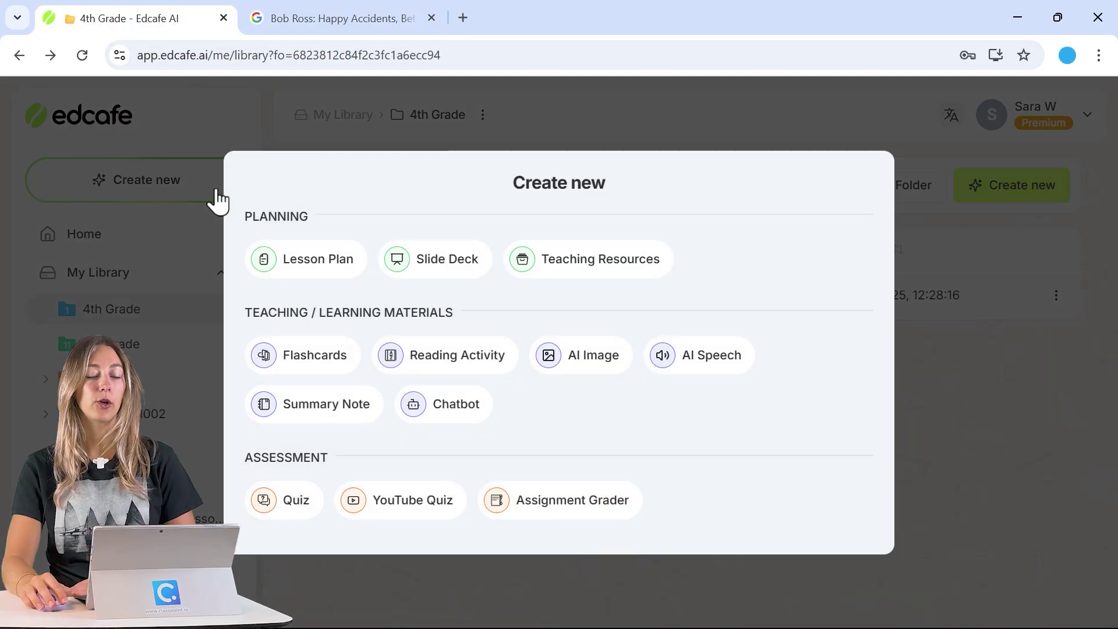
click(286, 502)
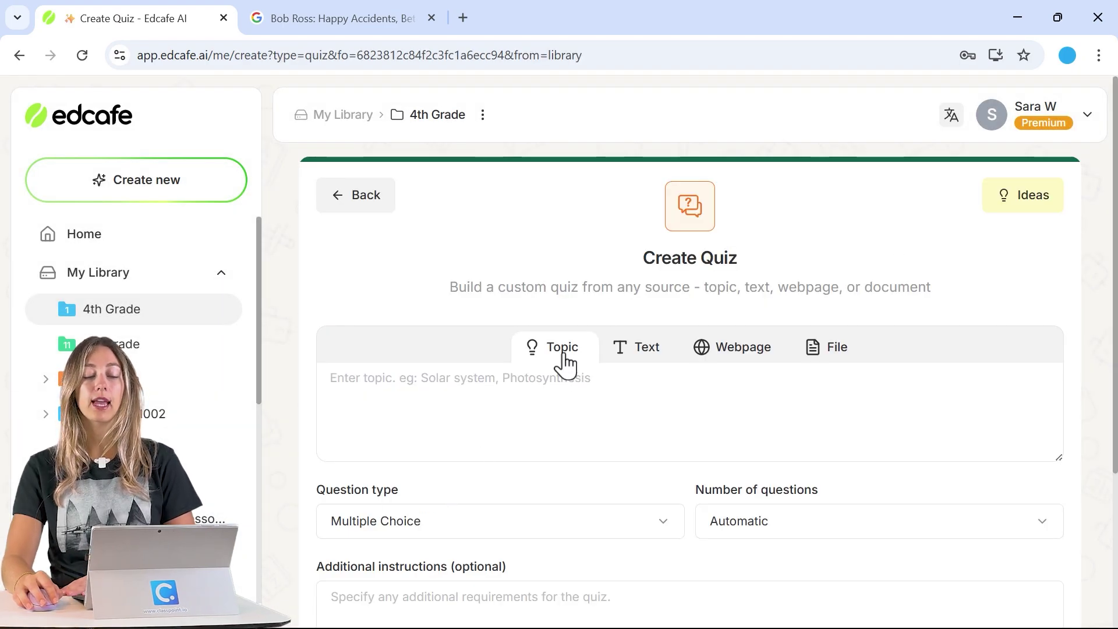
click(622, 358)
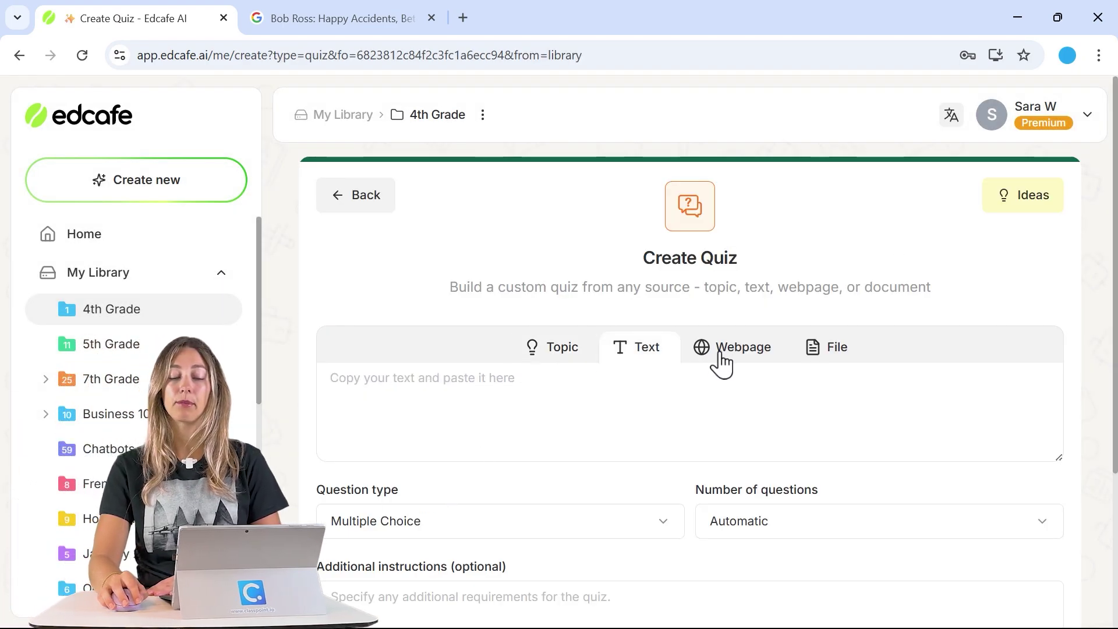
click(721, 361)
click(823, 357)
click(756, 366)
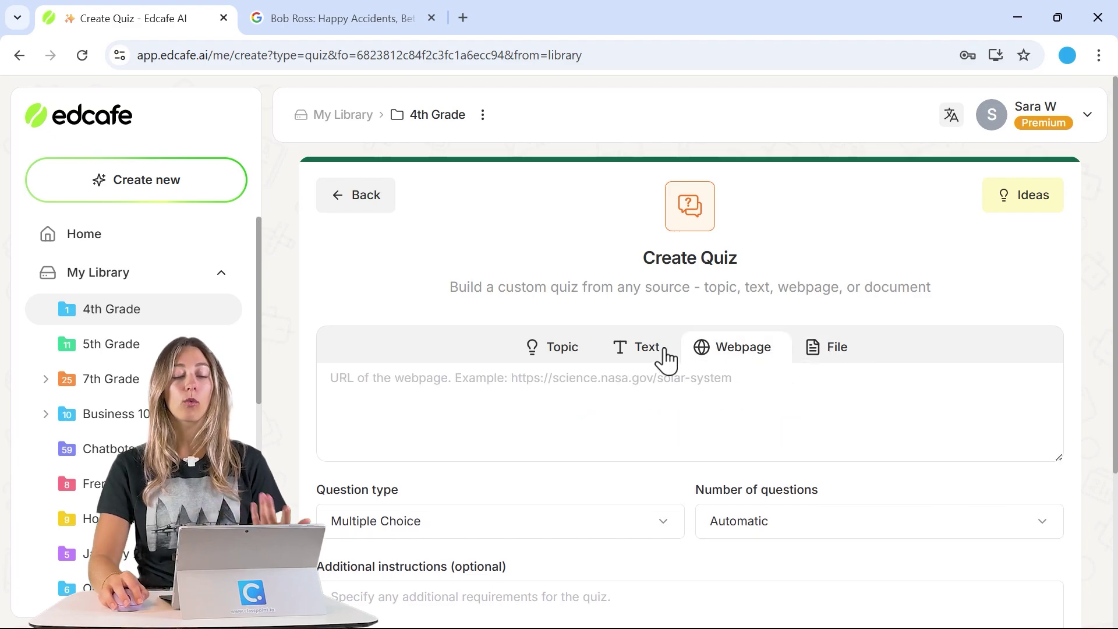
click(635, 355)
click(568, 355)
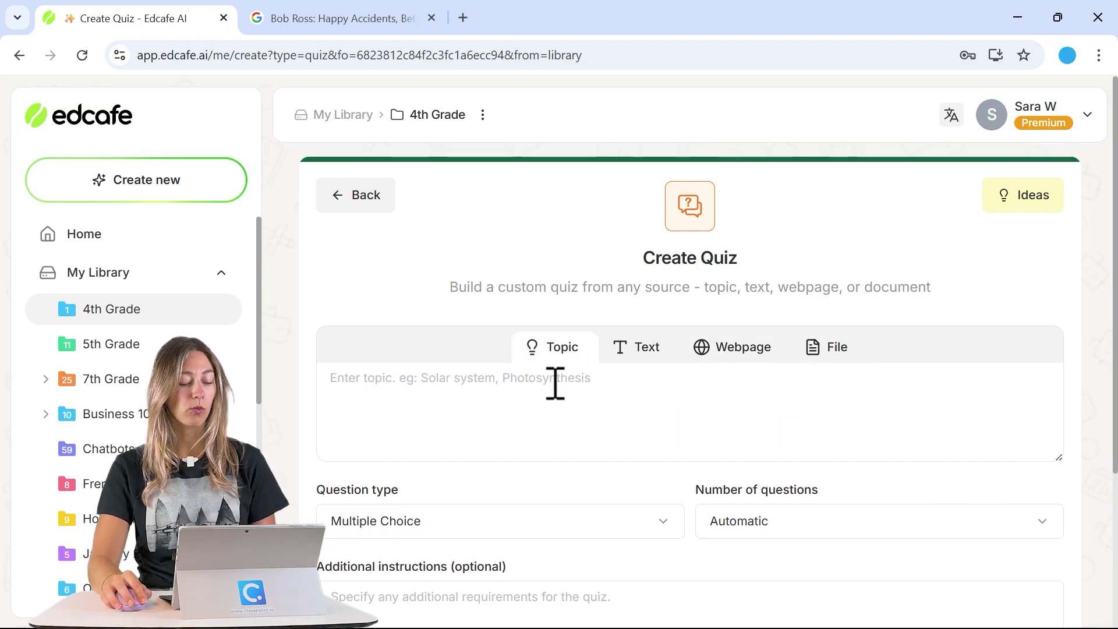
Step: Paste 'Bob Ross: Happy Accidents, Betrayal & Greed' as the quiz topic
text(Bob Ross: Happy Accidents, Betrayal & Greed, Joshua Rofé, 2021)
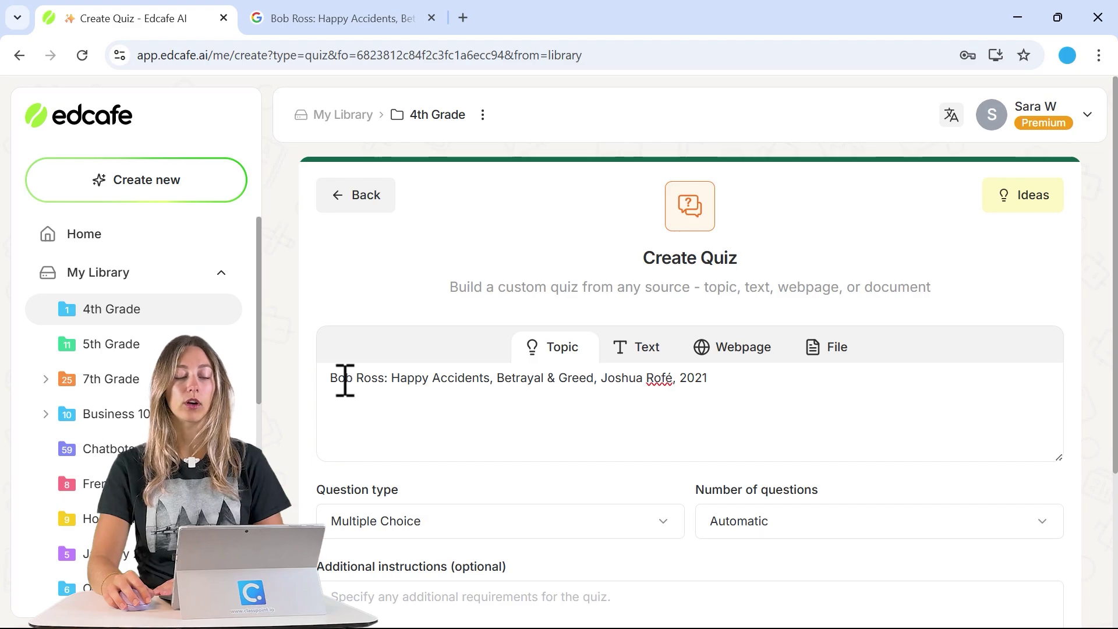
drag(378, 379, 684, 385)
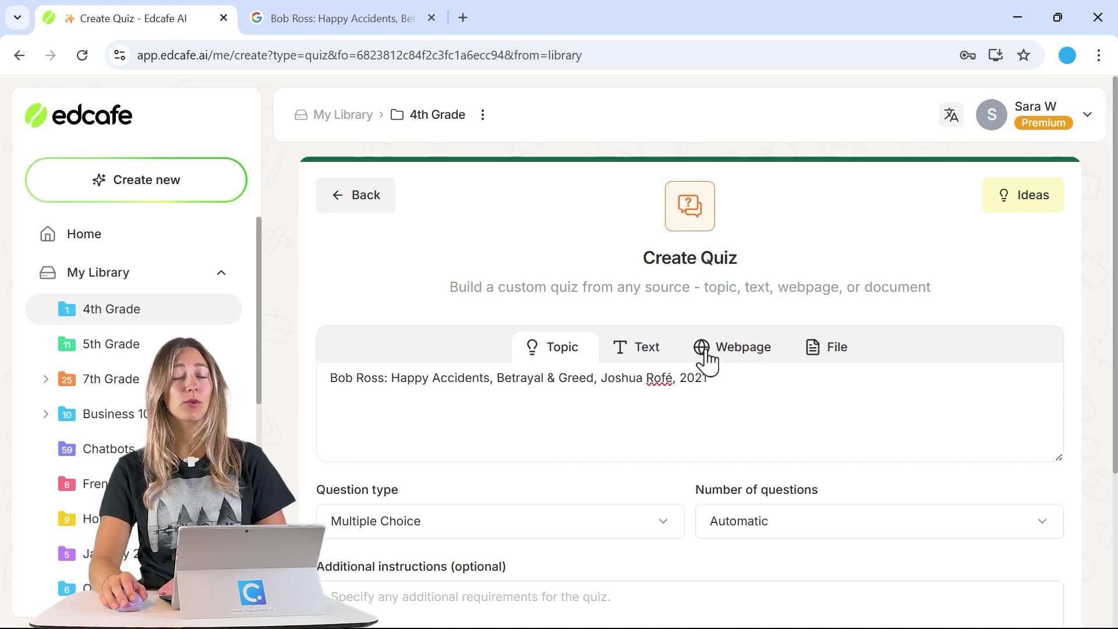
scroll(702, 361, down, 3)
Step: Keep Multiple Choice, set 5 questions, and generate the Bob Ross documentary quiz
click(530, 352)
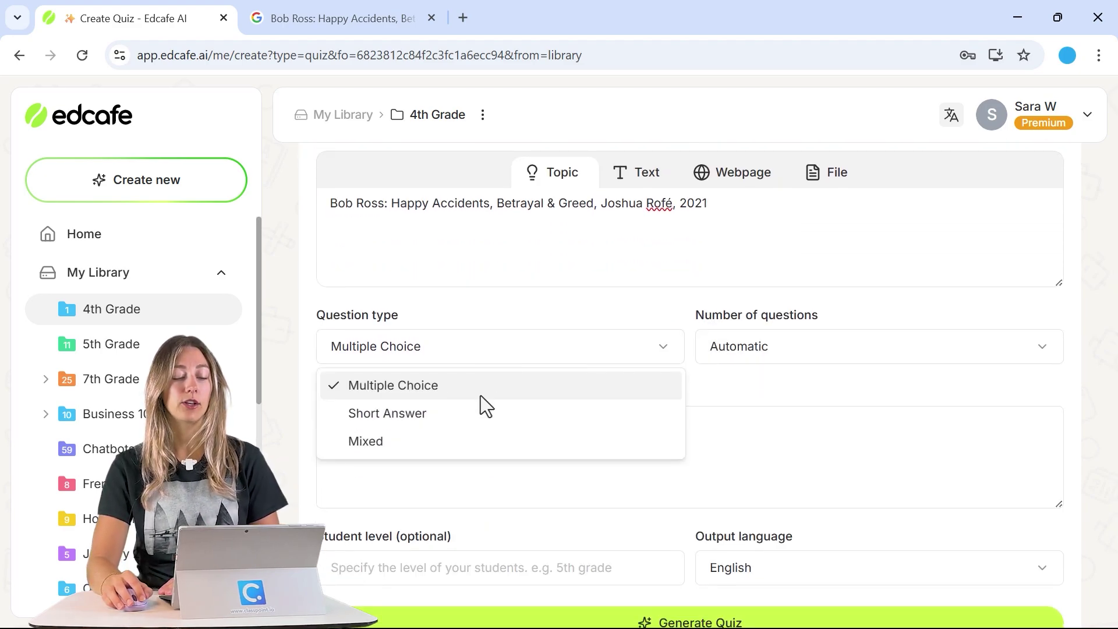
click(751, 349)
click(750, 358)
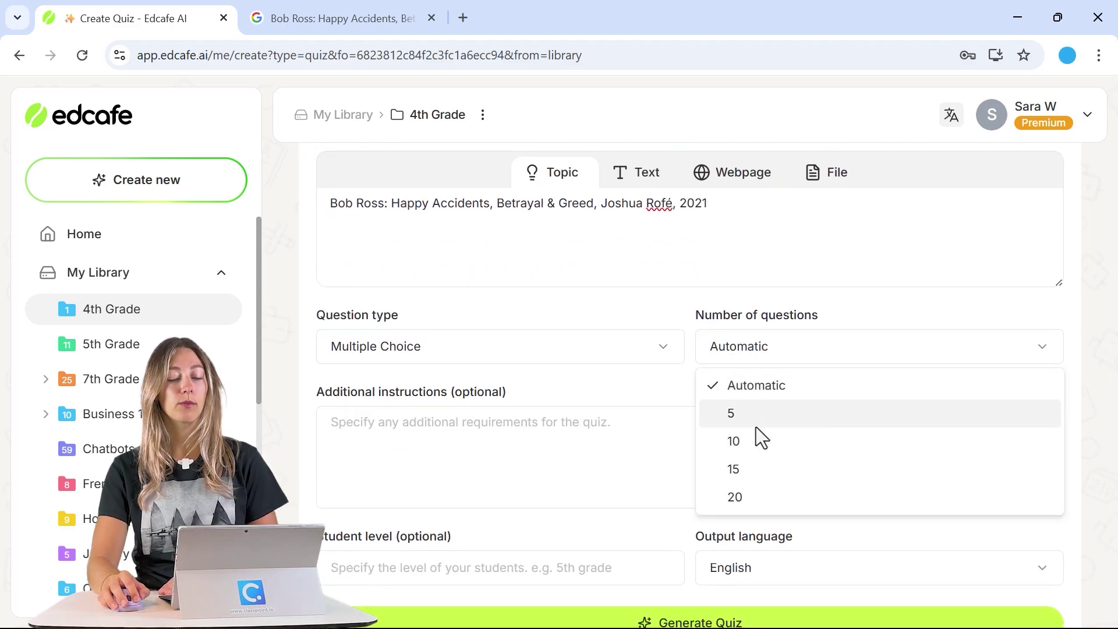
click(753, 407)
click(693, 445)
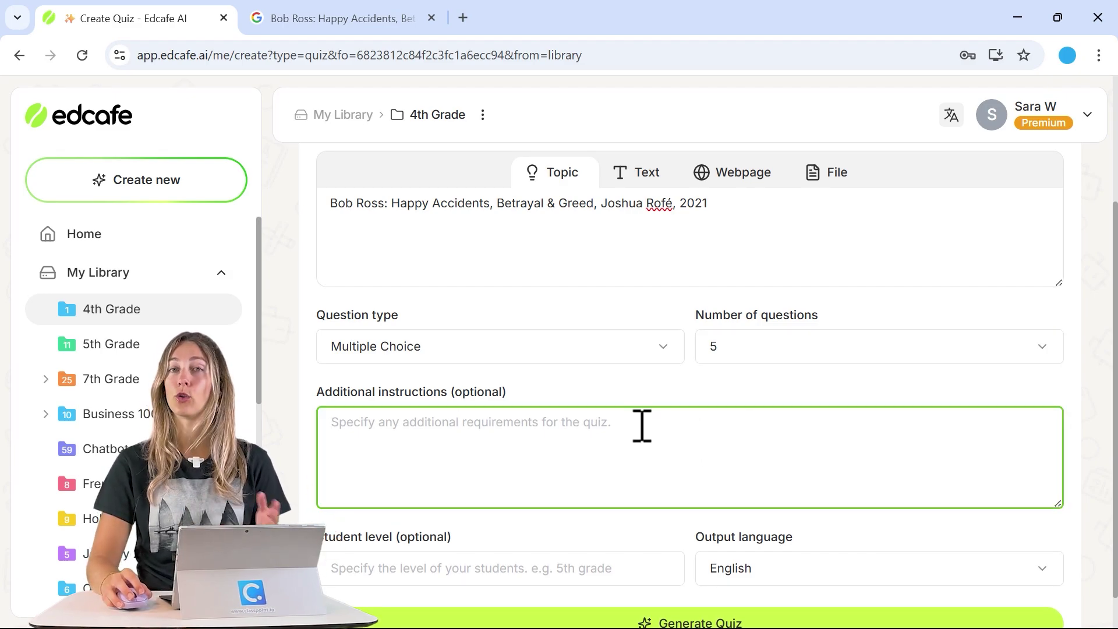
scroll(636, 424, down, 1)
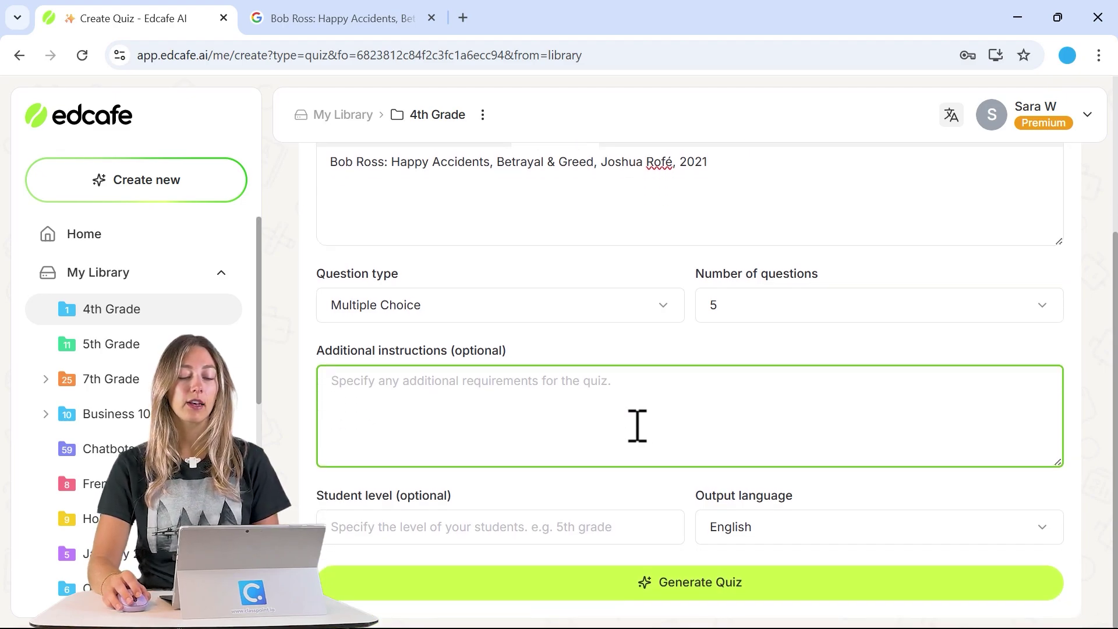
click(565, 527)
click(776, 585)
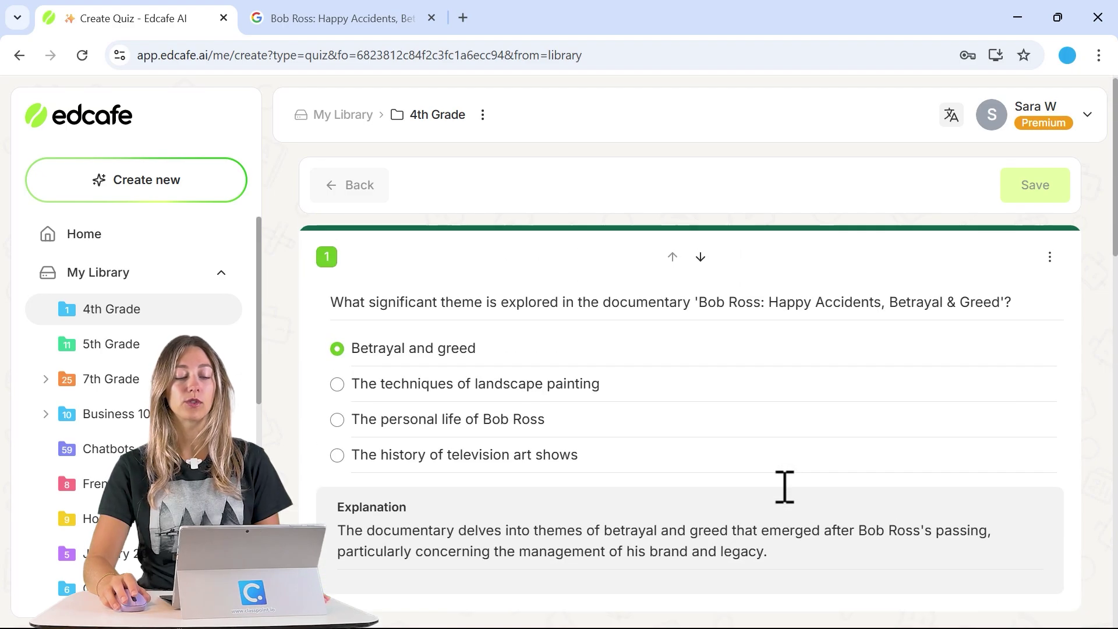
drag(441, 307, 507, 317)
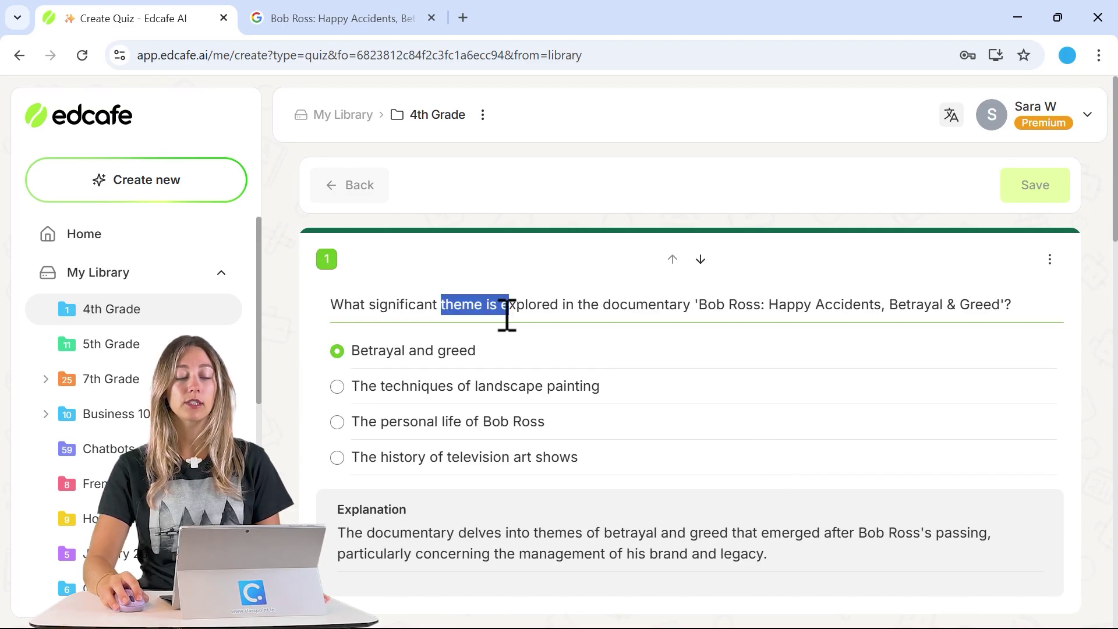
click(486, 315)
scroll(597, 319, down, 15)
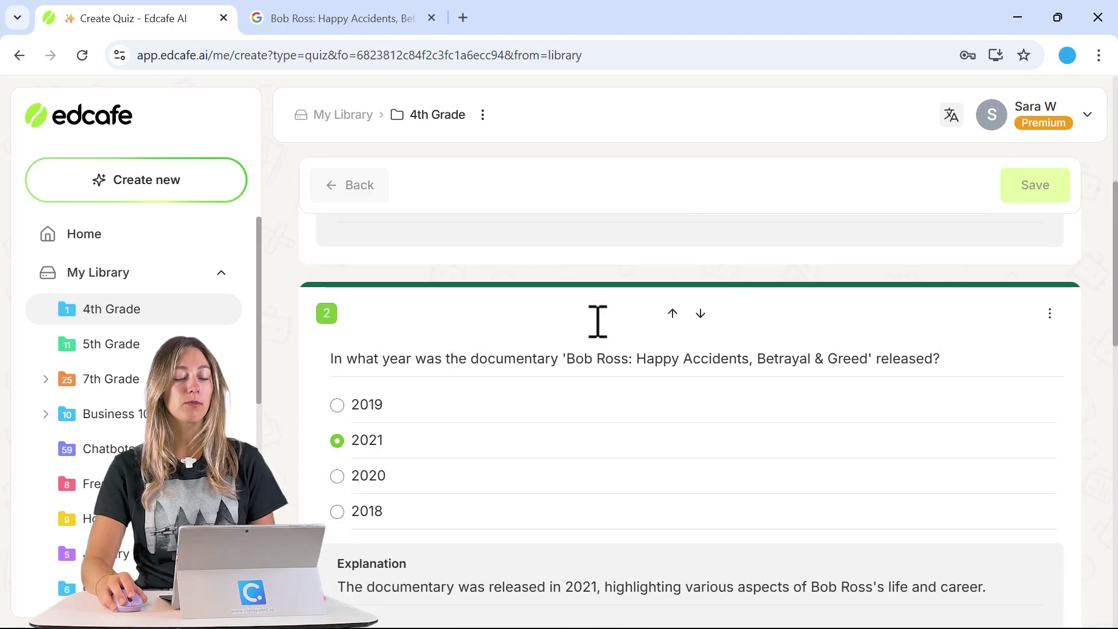
scroll(627, 392, down, 1)
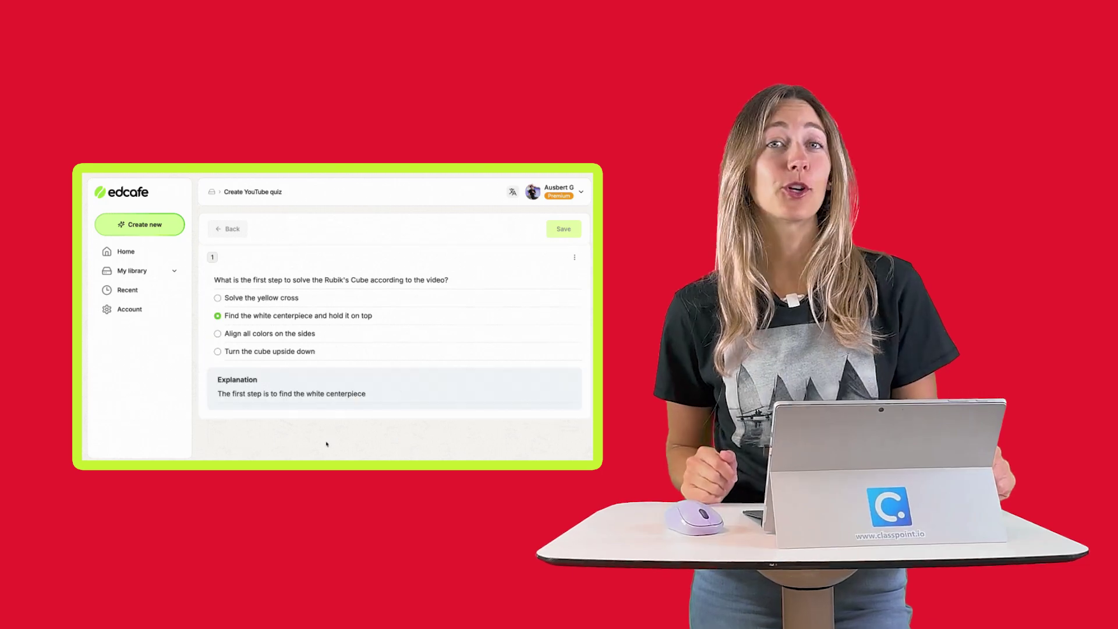
scroll(327, 444, down, 10)
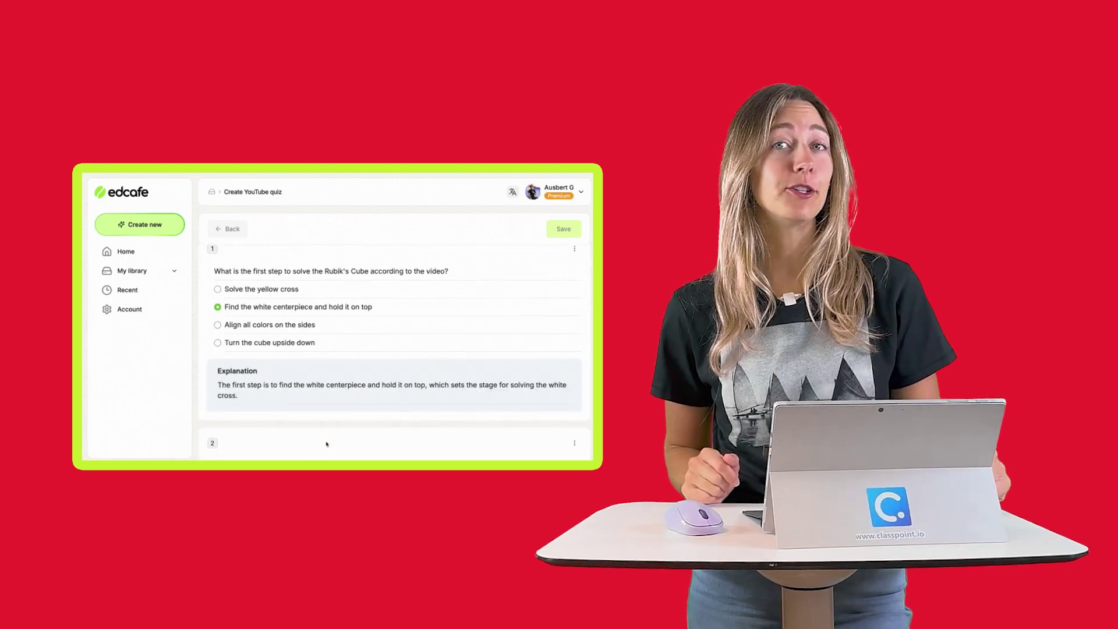
scroll(326, 444, down, 15)
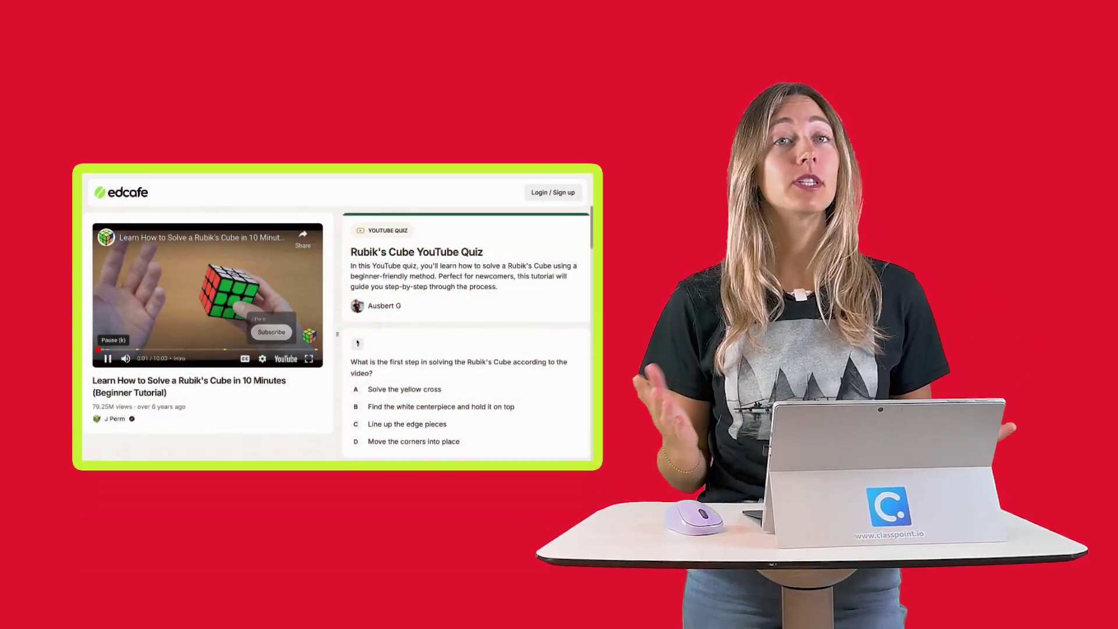
scroll(485, 417, down, 4)
scroll(485, 417, down, 4)
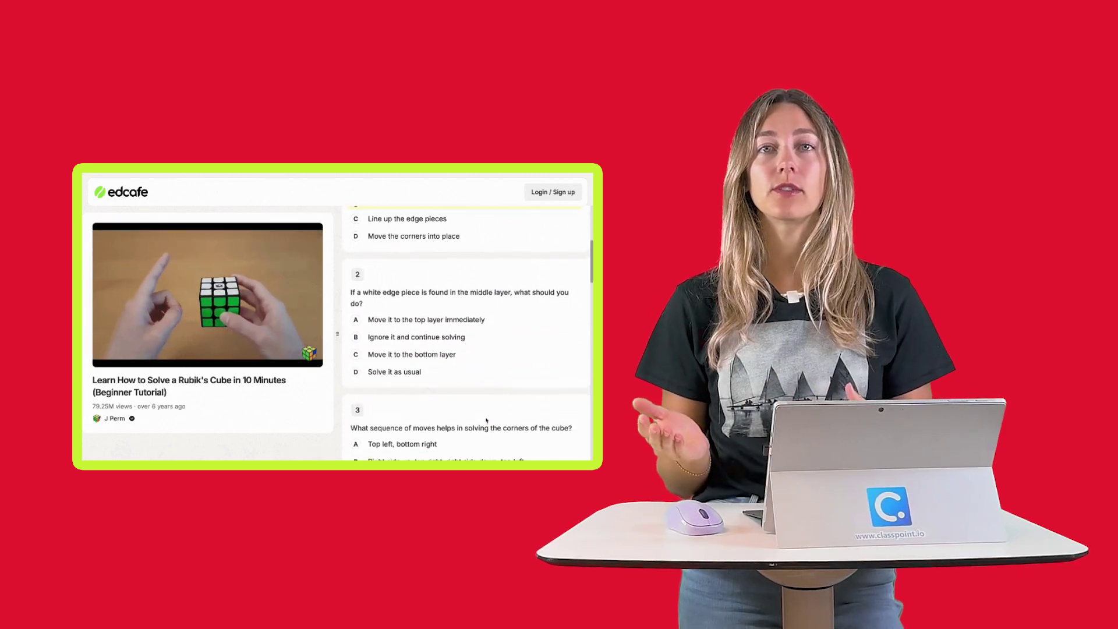
scroll(453, 407, down, 6)
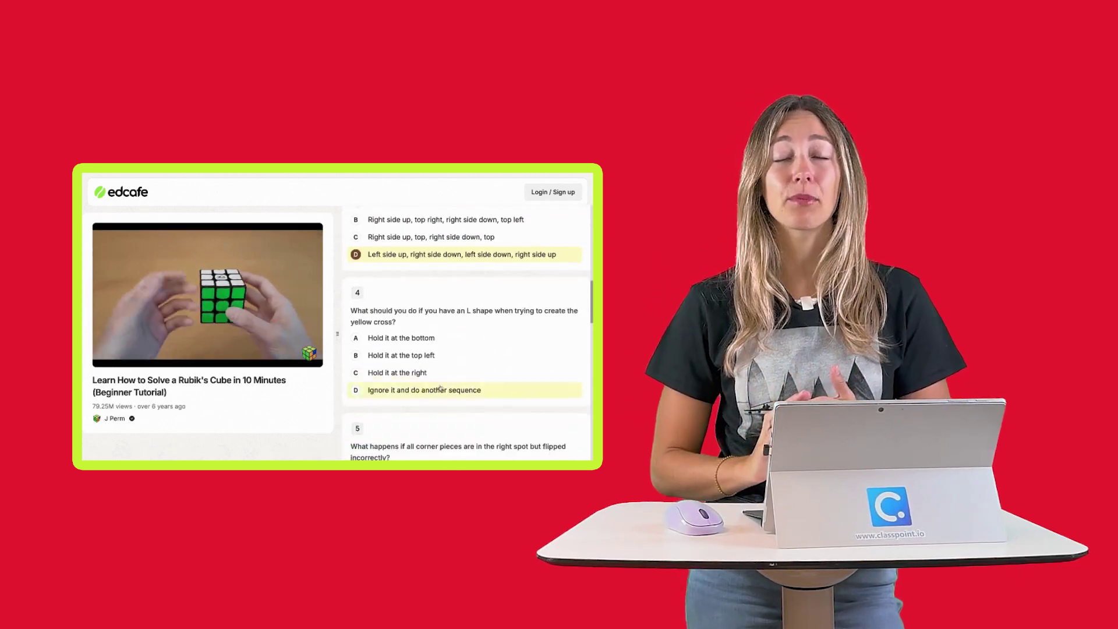